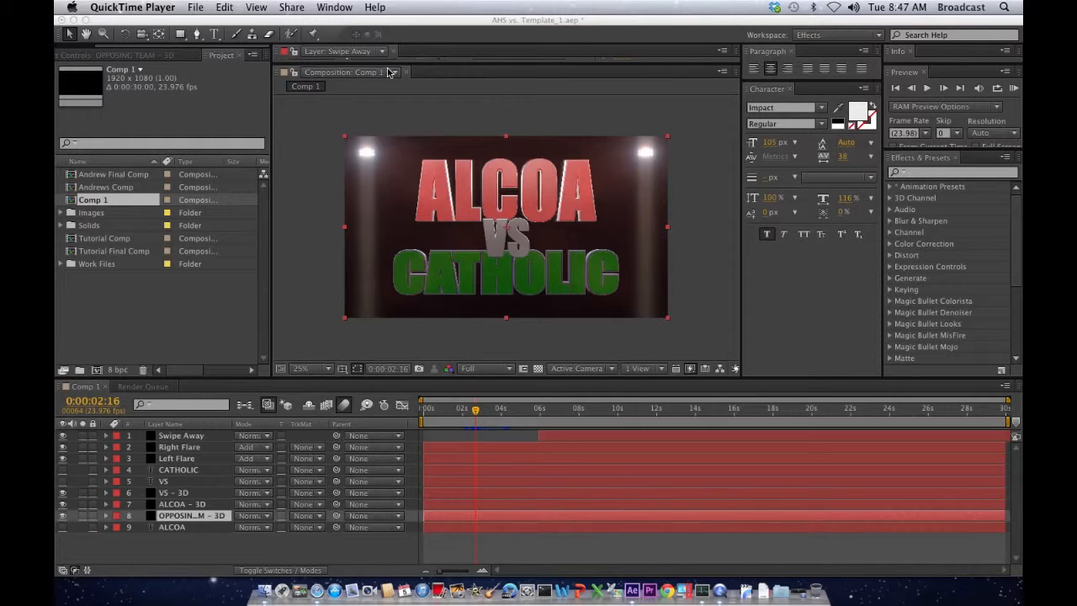
- Compare the source names of the layers in Comp 1 with their layer names in the timeline
left_click(426, 21)
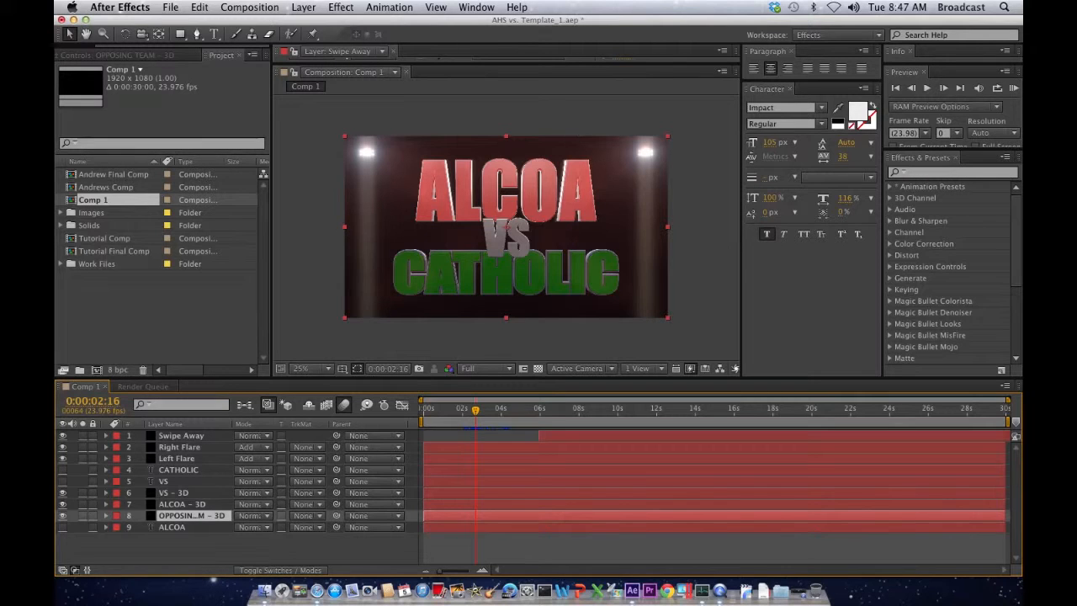
left_click(176, 553)
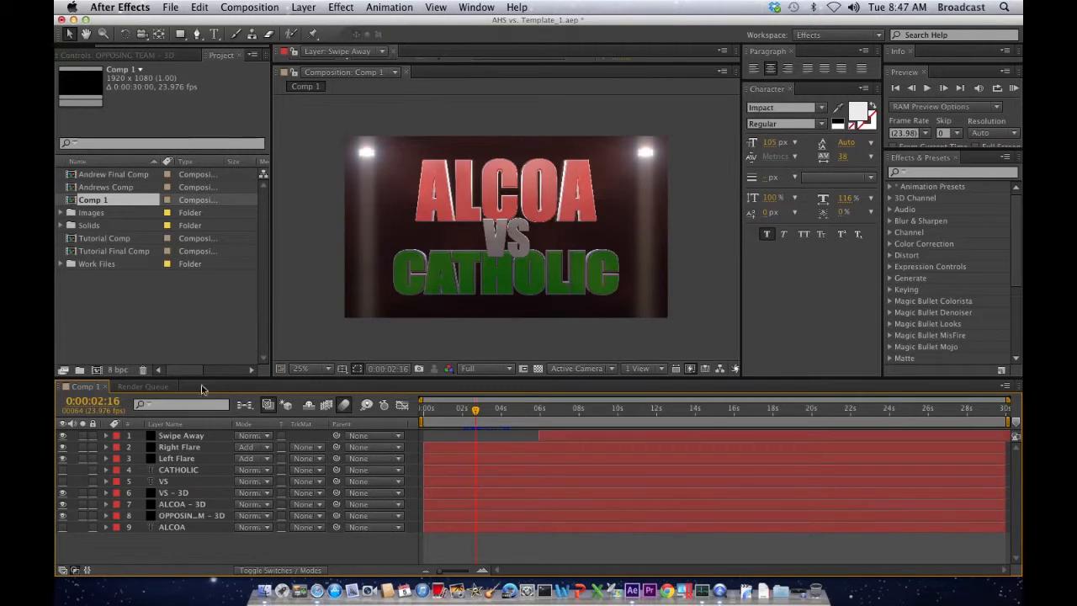
left_click(174, 425)
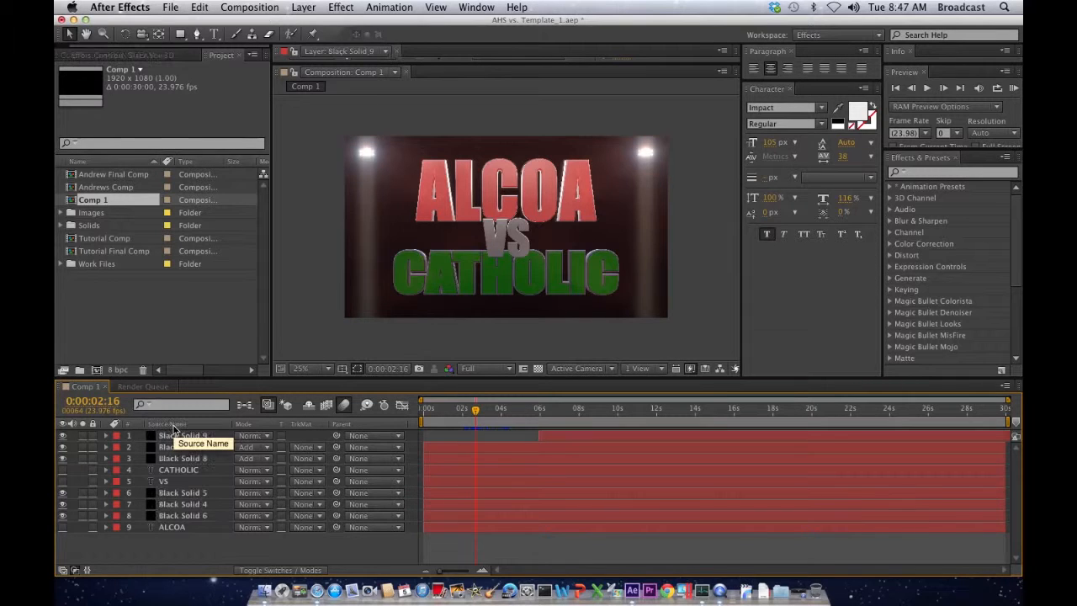
left_click(174, 425)
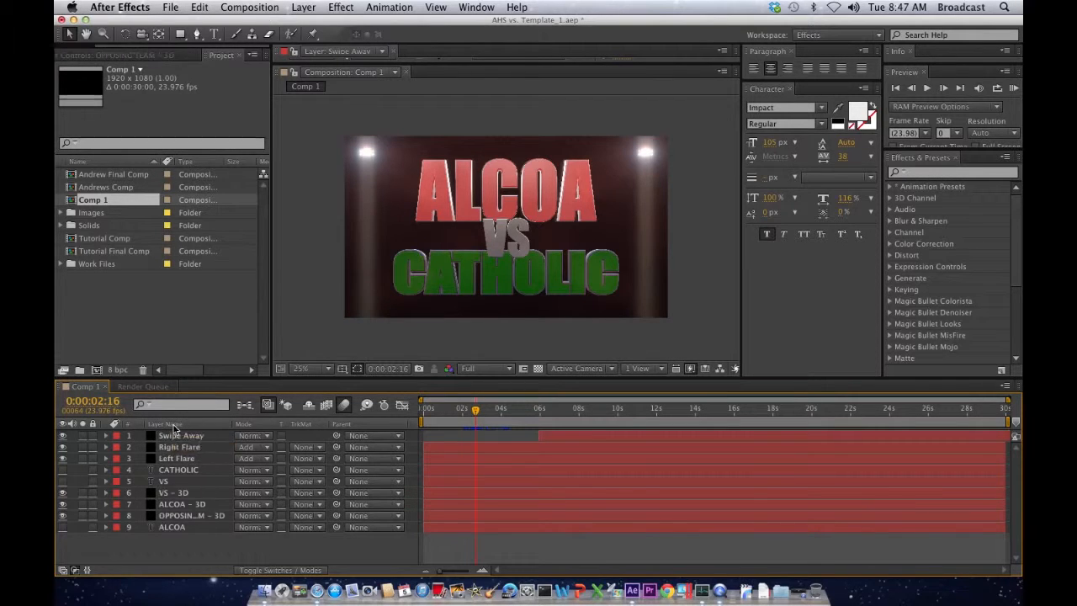
left_click(174, 425)
left_click(175, 426)
- Hide and reshow the Right Flare, Left Flare and VS - 3D layers one by one to check what each contributes
left_click(190, 447)
left_click(64, 448)
left_click(63, 448)
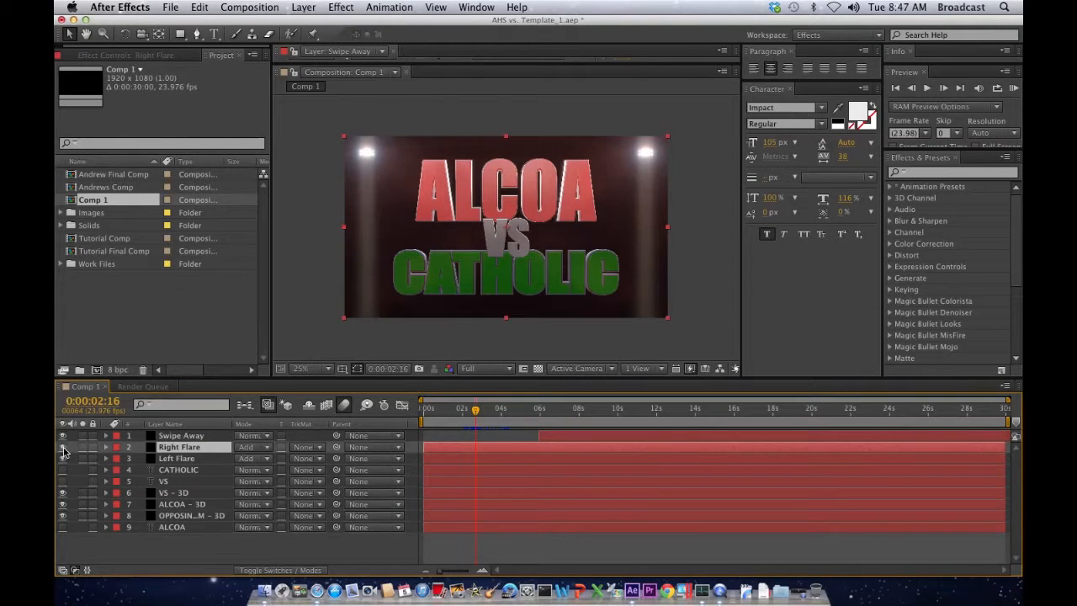
left_click(63, 458)
left_click(63, 458)
left_click(173, 493)
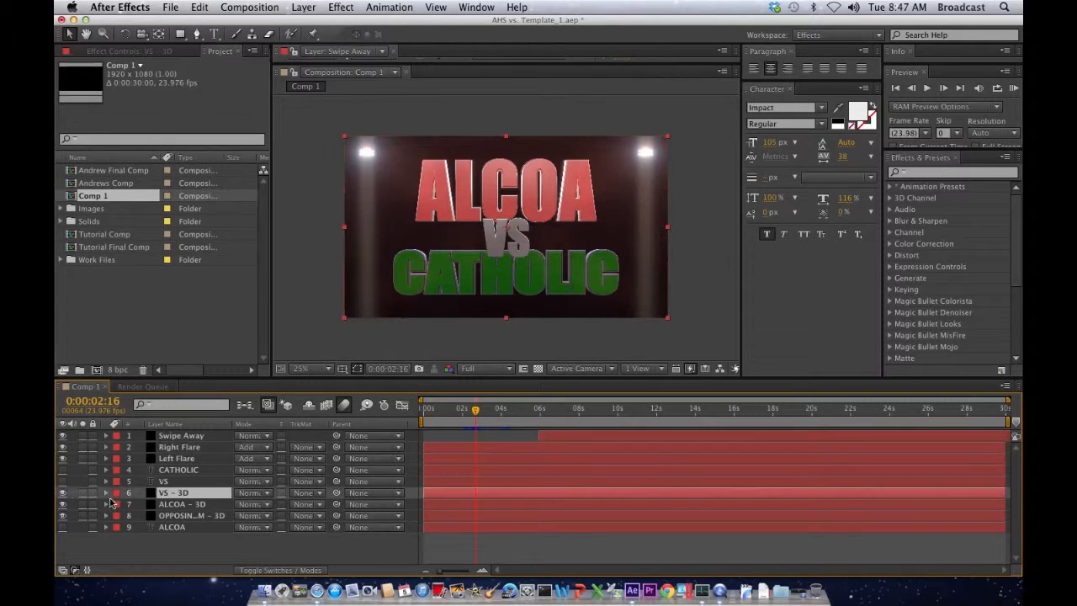
left_click(62, 493)
left_click(63, 493)
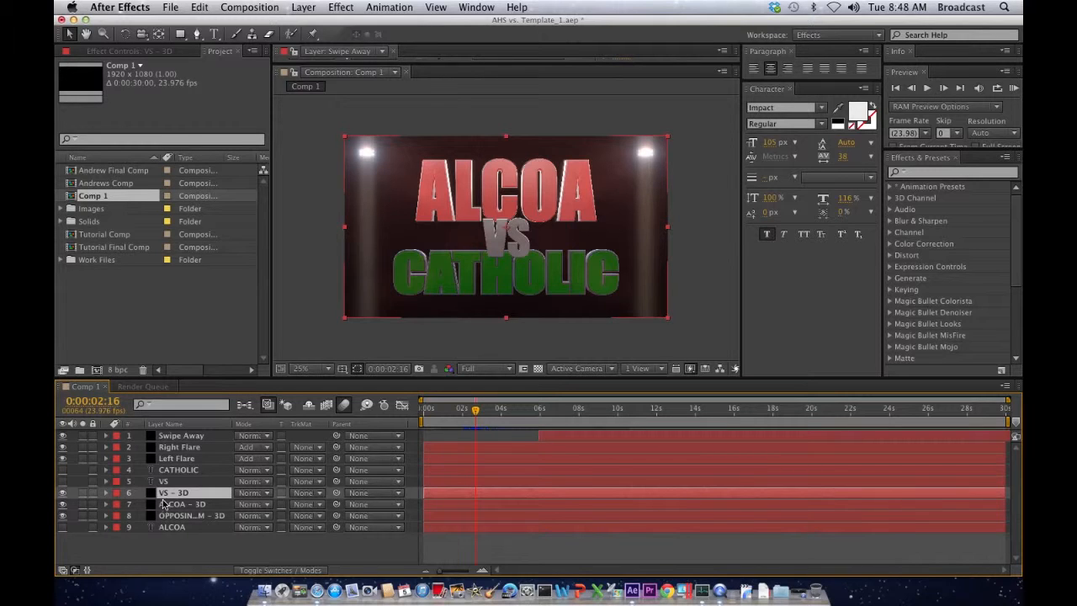
- Make the hidden CATHOLIC text layer visible in the composition
left_click(179, 470)
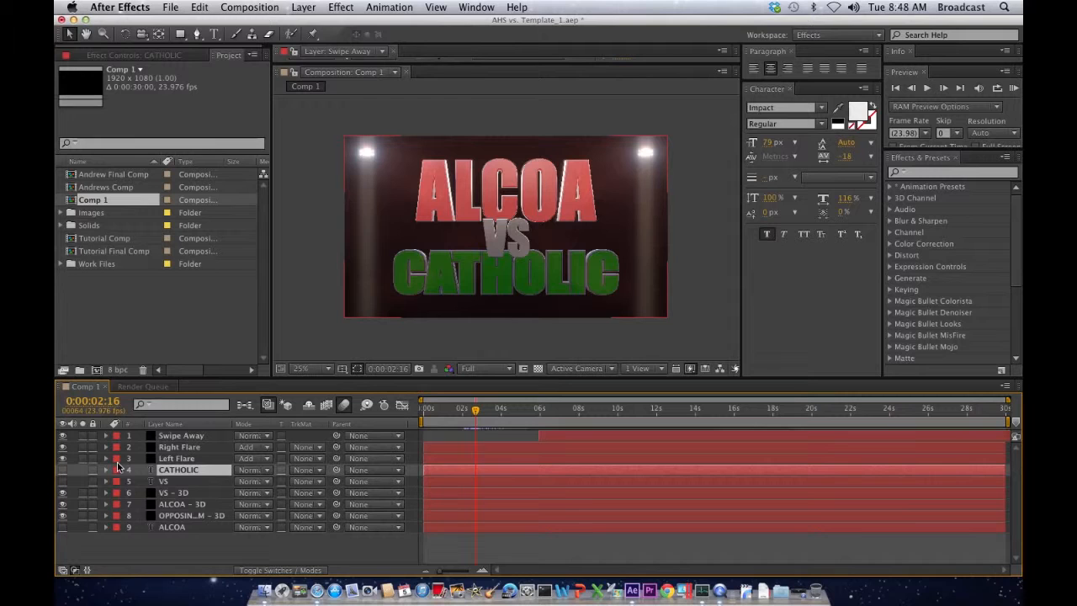
left_click(62, 471)
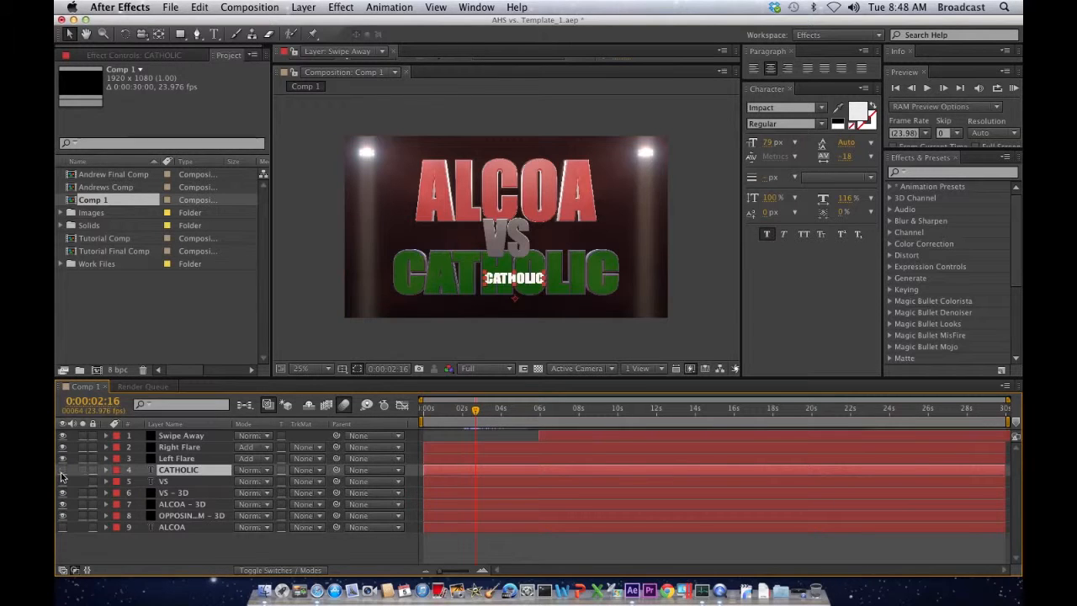
left_click(61, 471)
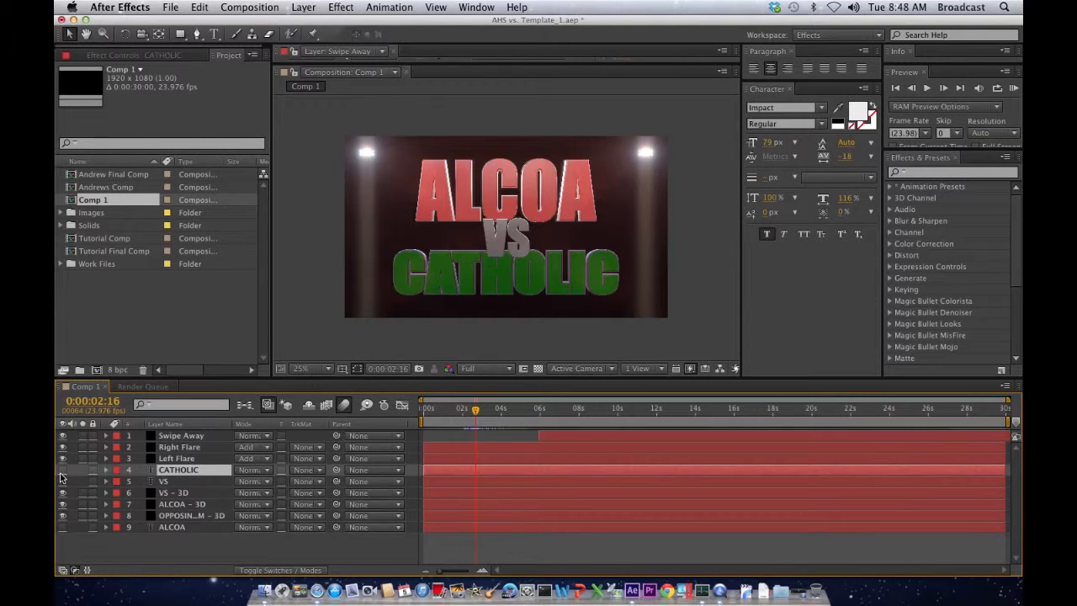
left_click(62, 471)
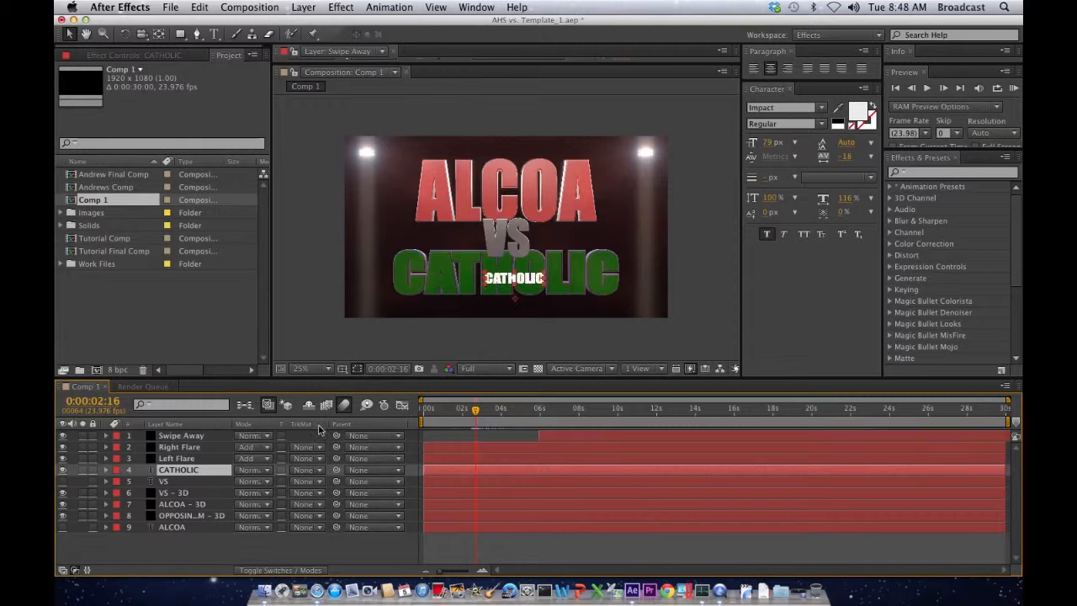
- Replace the CATHOLIC text with CHADWICK in capitals and hide the text layer again
left_click(524, 280)
double_click(524, 280)
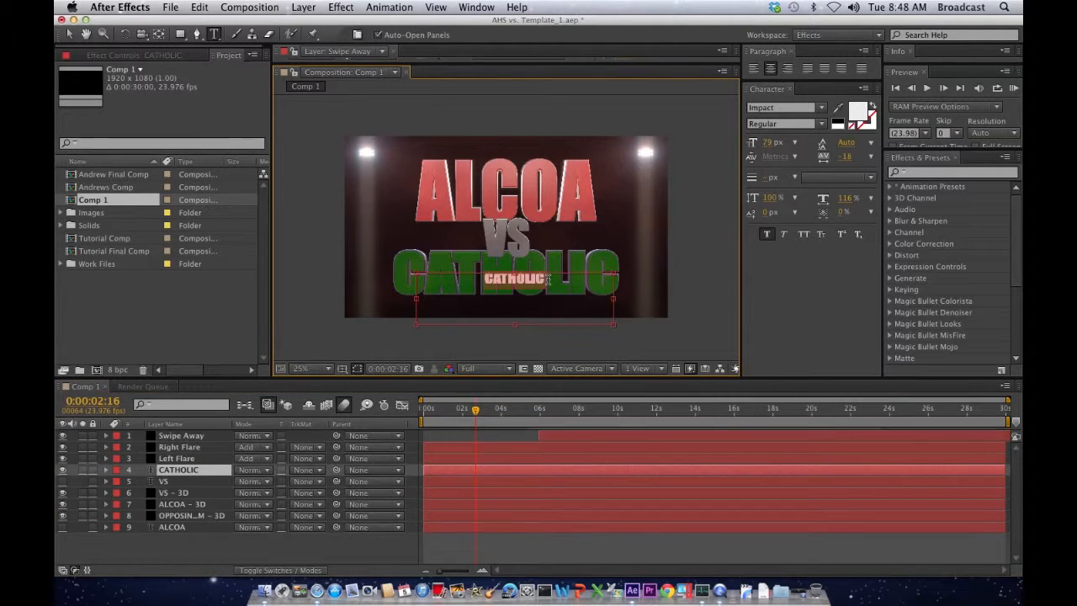
left_click(548, 280)
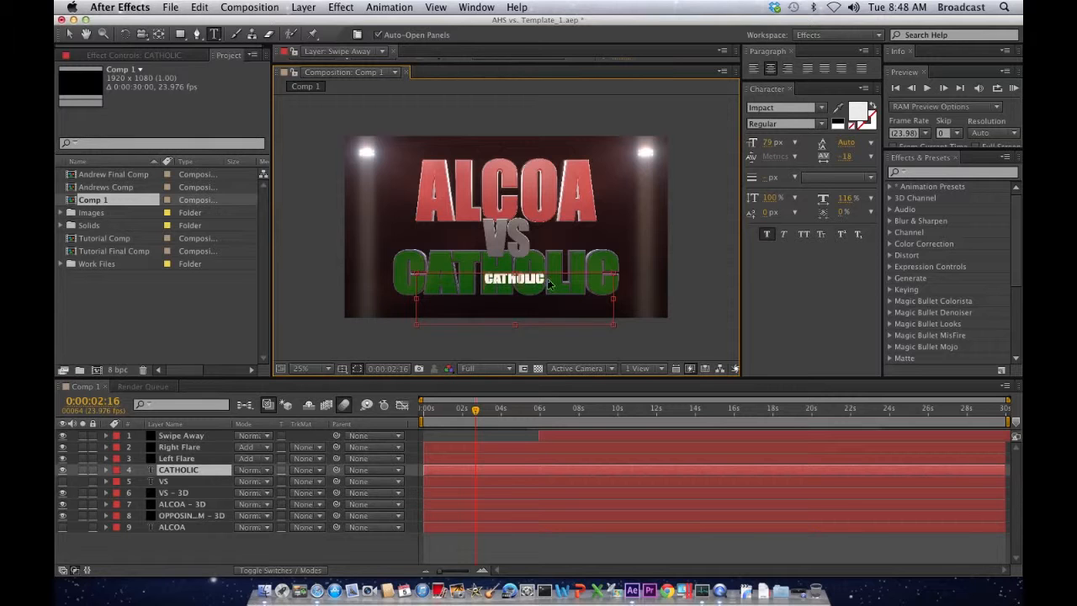
key("BackSpace")
key("BackSpace")
key("BackSpace")
key("BackSpace")
key("BackSpace")
key("BackSpace")
key("BackSpace")
key("BackSpace")
type("Chad")
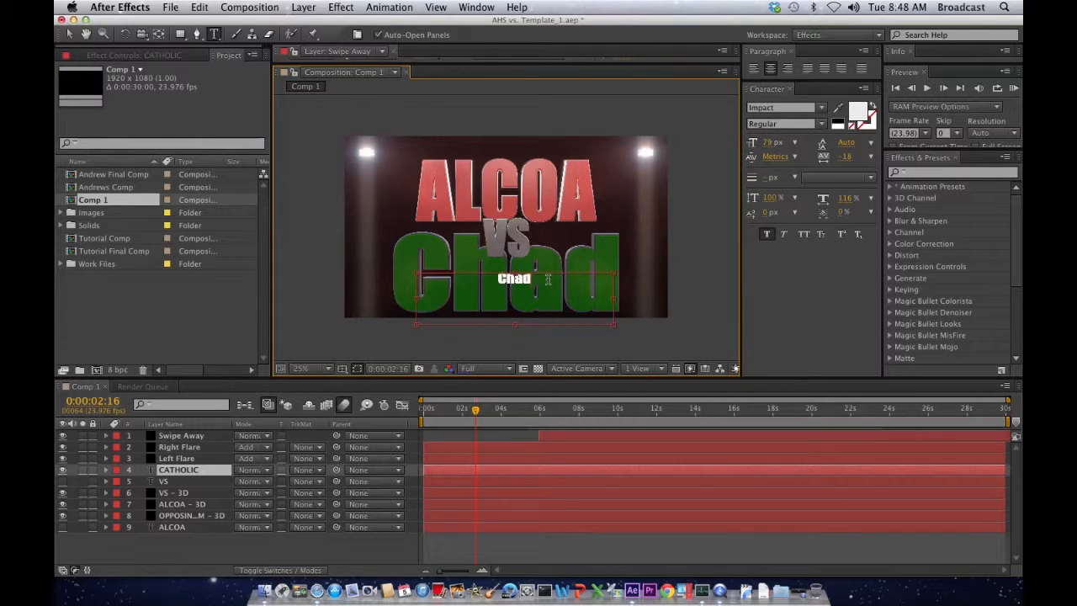
key("BackSpace")
key("BackSpace")
key("BackSpace")
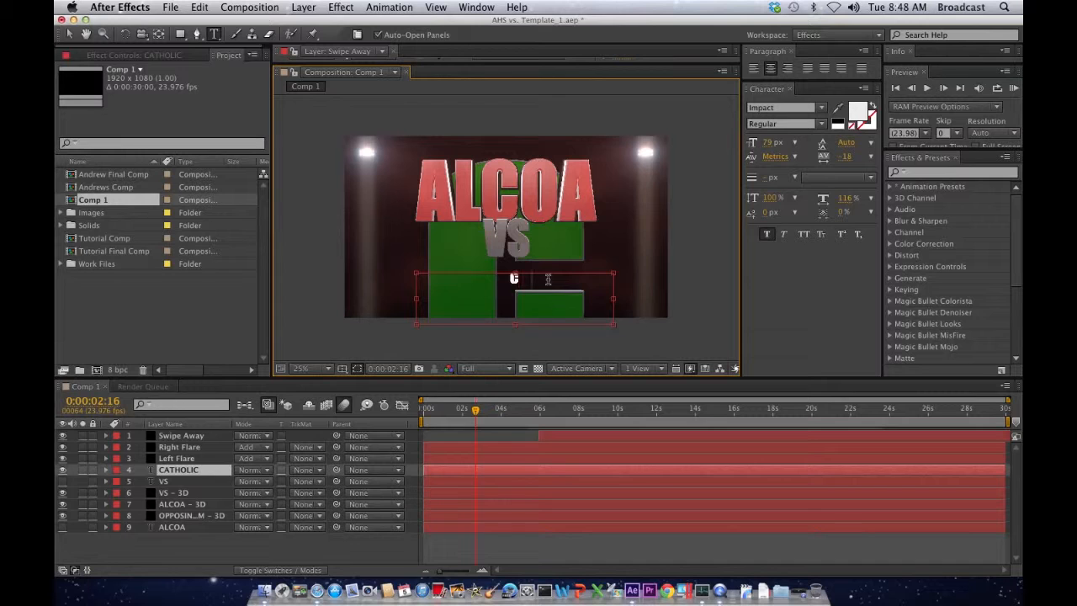
type("HAD")
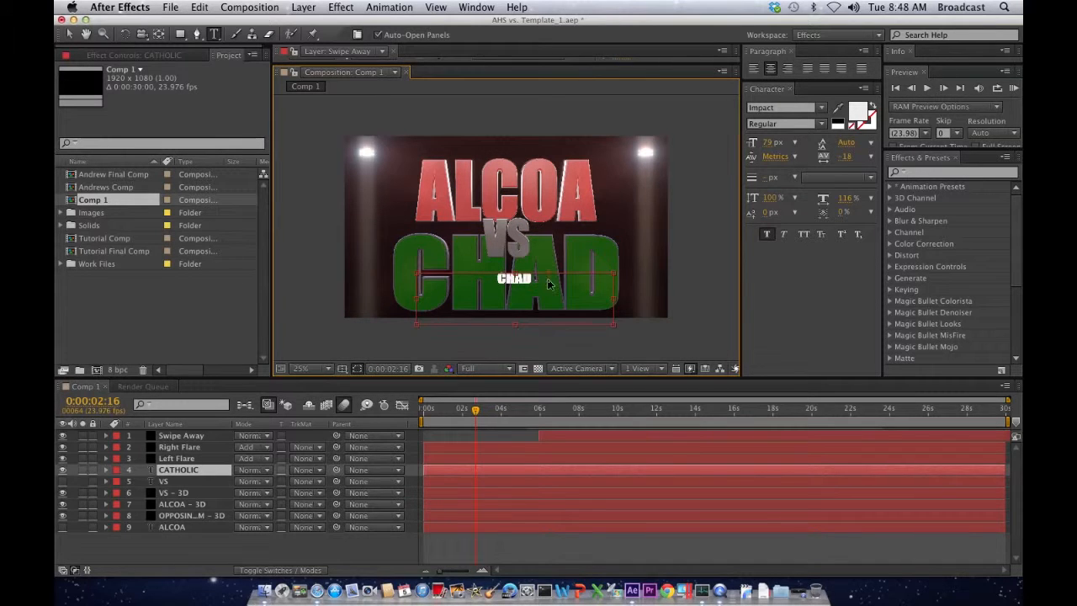
type("WICK")
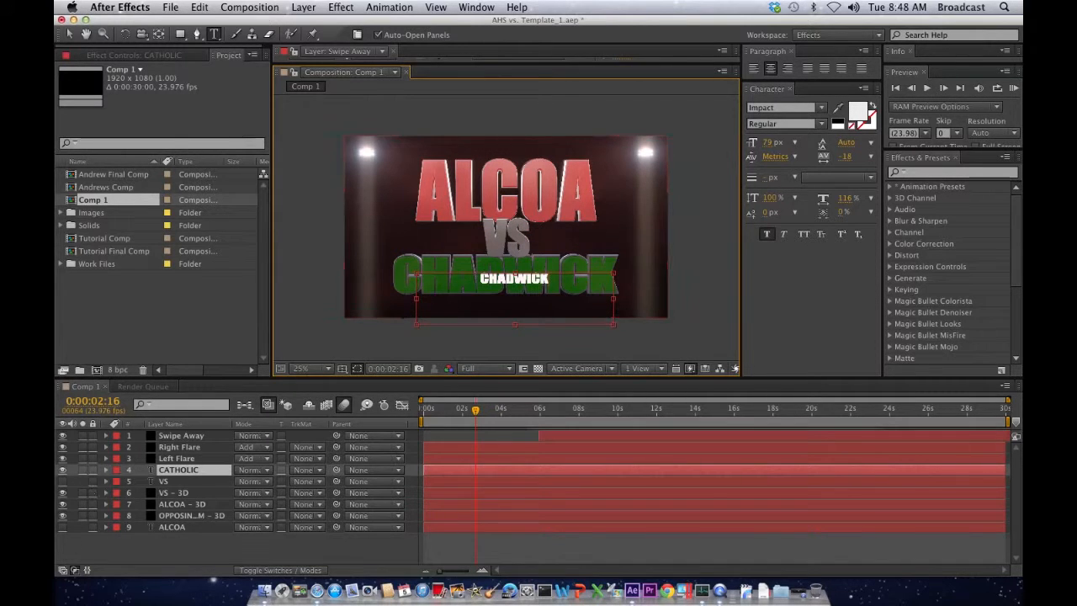
left_click(61, 473)
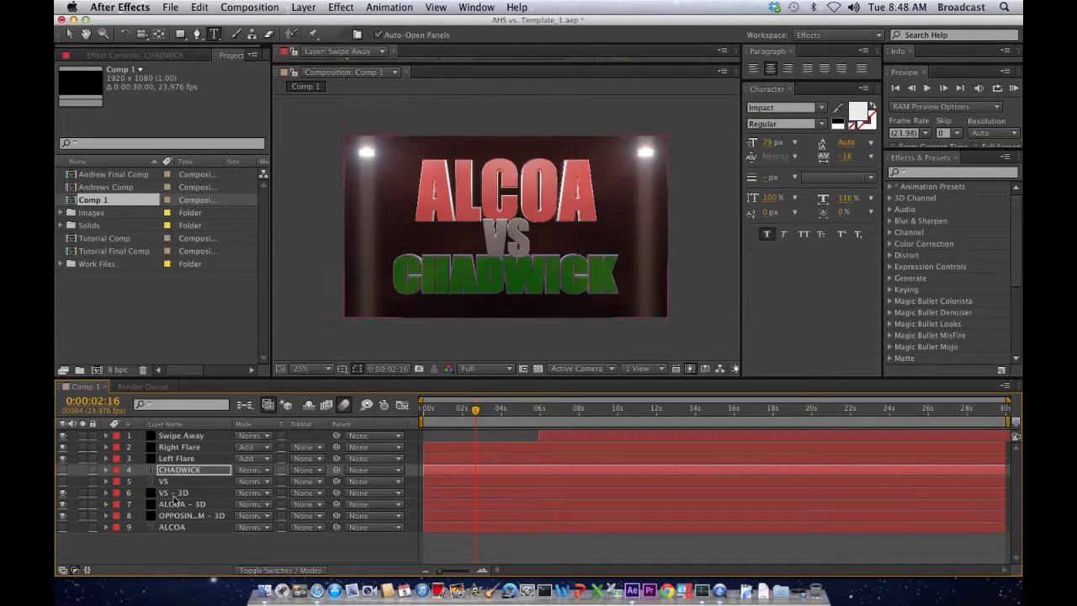
- Show the effect controls of the OPPOSING TEAM - 3D layer and collapse World Transform and Change Color
left_click(183, 516)
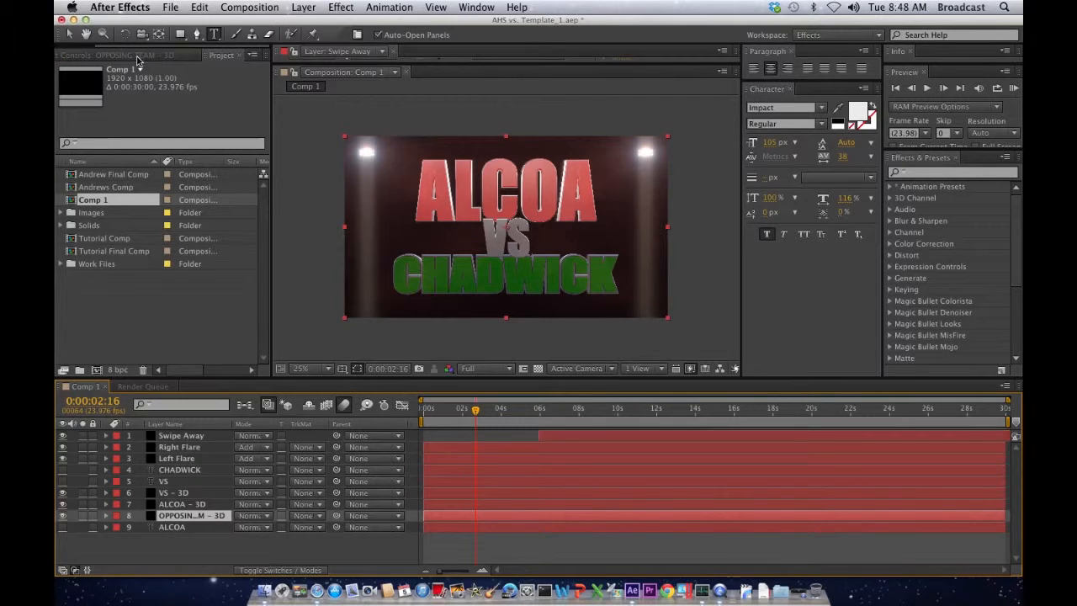
left_click_drag(129, 45, 86, 48)
left_click(103, 55)
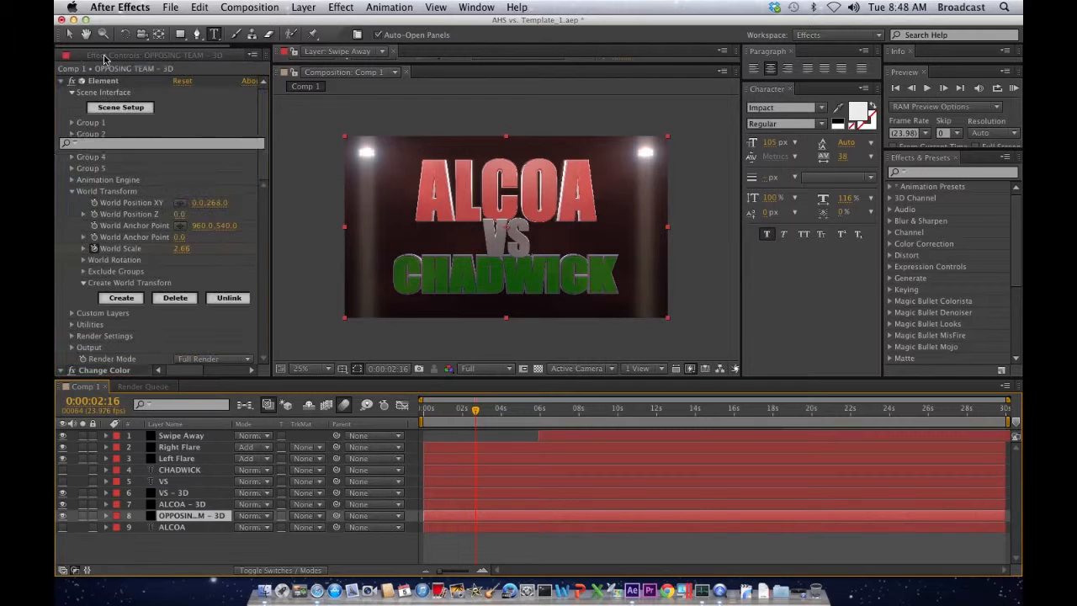
scroll(159, 203, "down", 1)
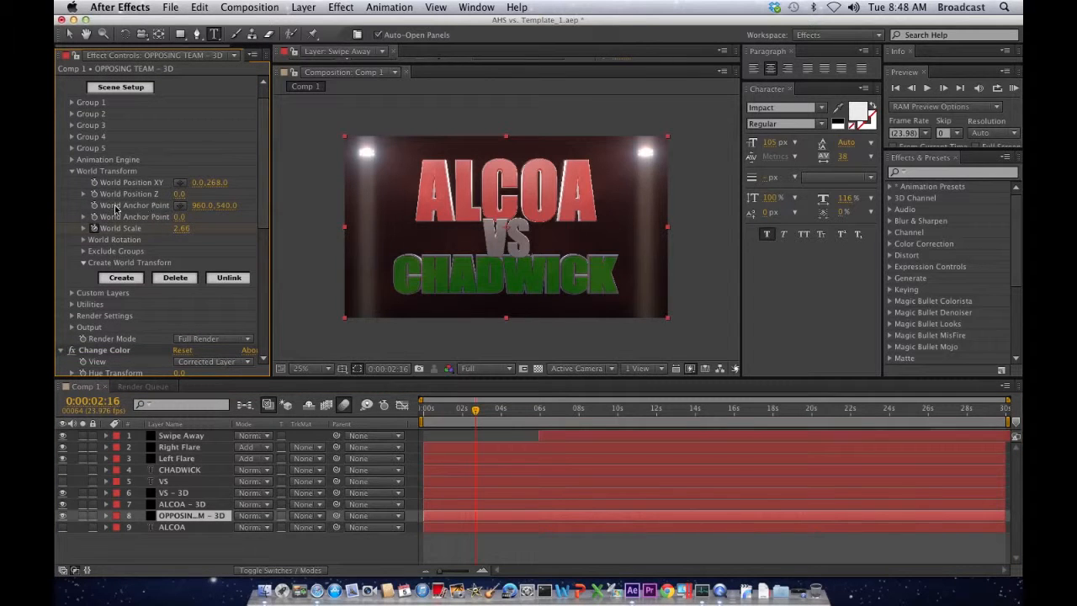
left_click(72, 171)
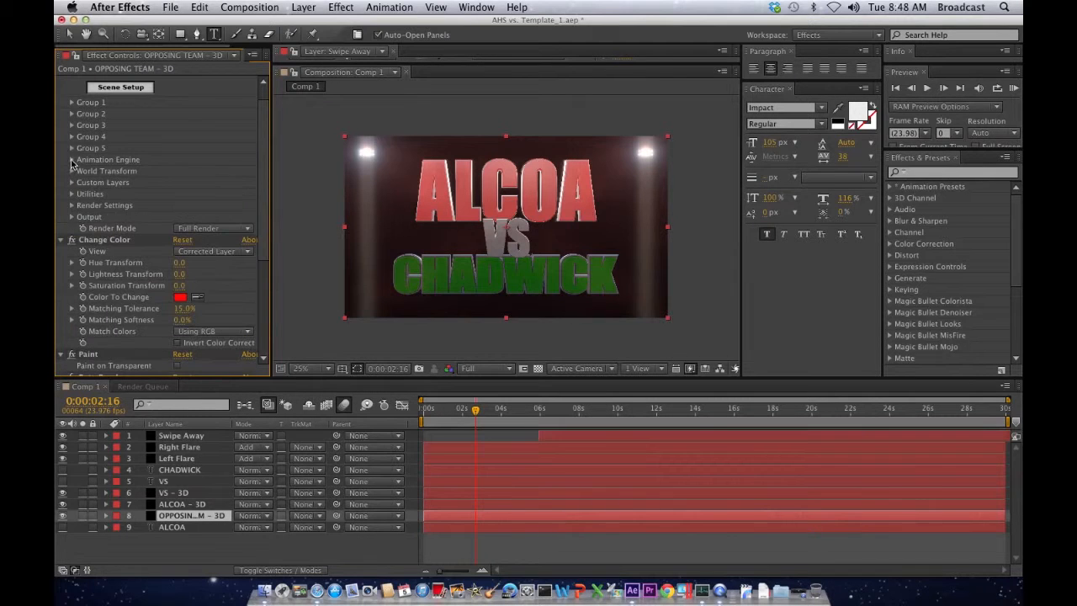
left_click(61, 241)
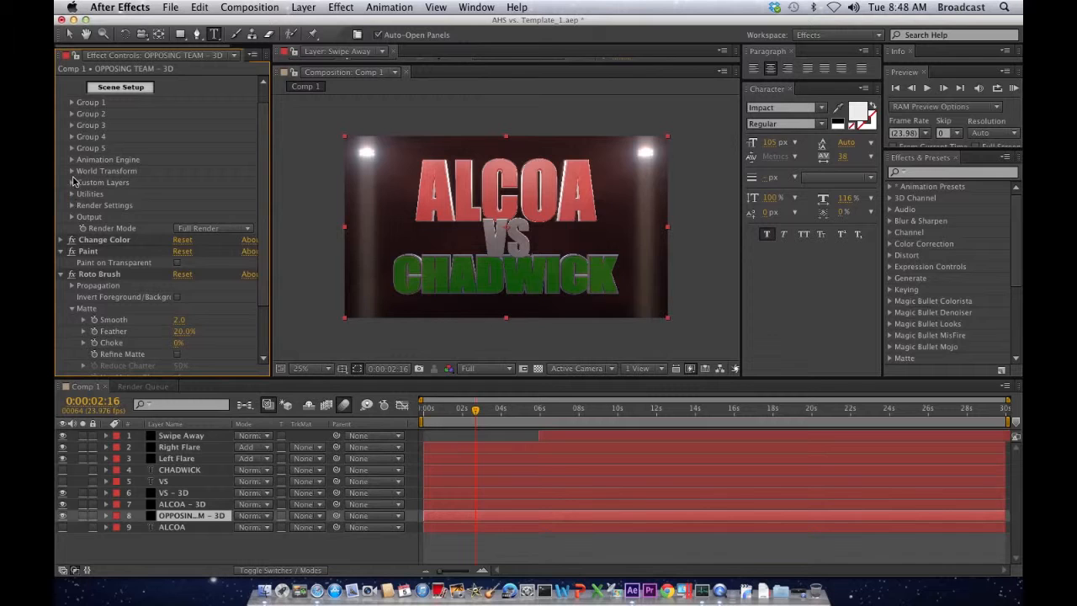
- Check which layer is assigned to Path Layer 1 under the Element effect's Custom Text and Masks
left_click(71, 182)
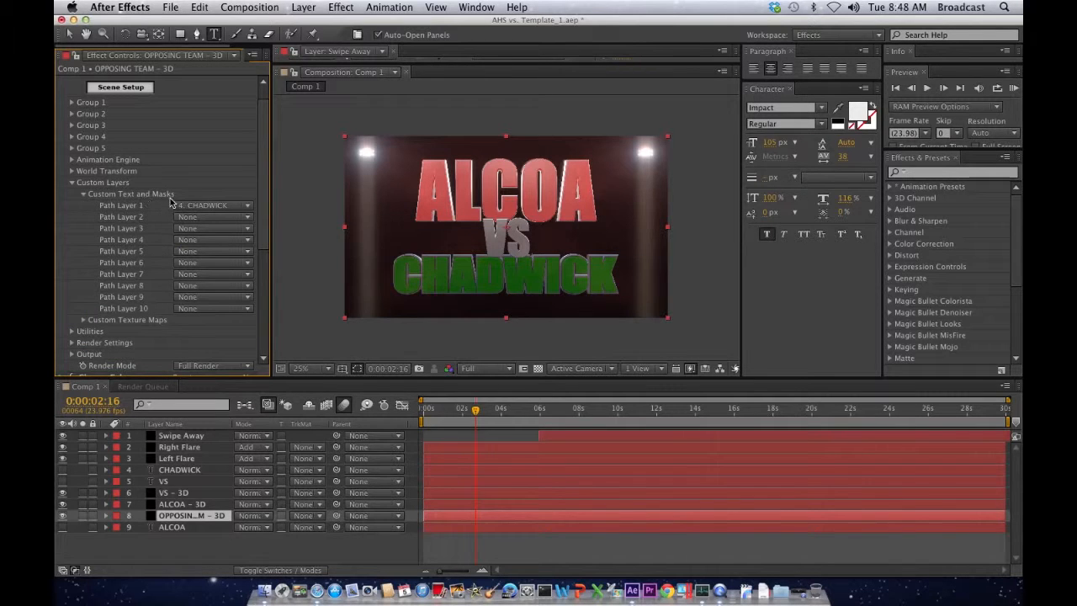
left_click(206, 209)
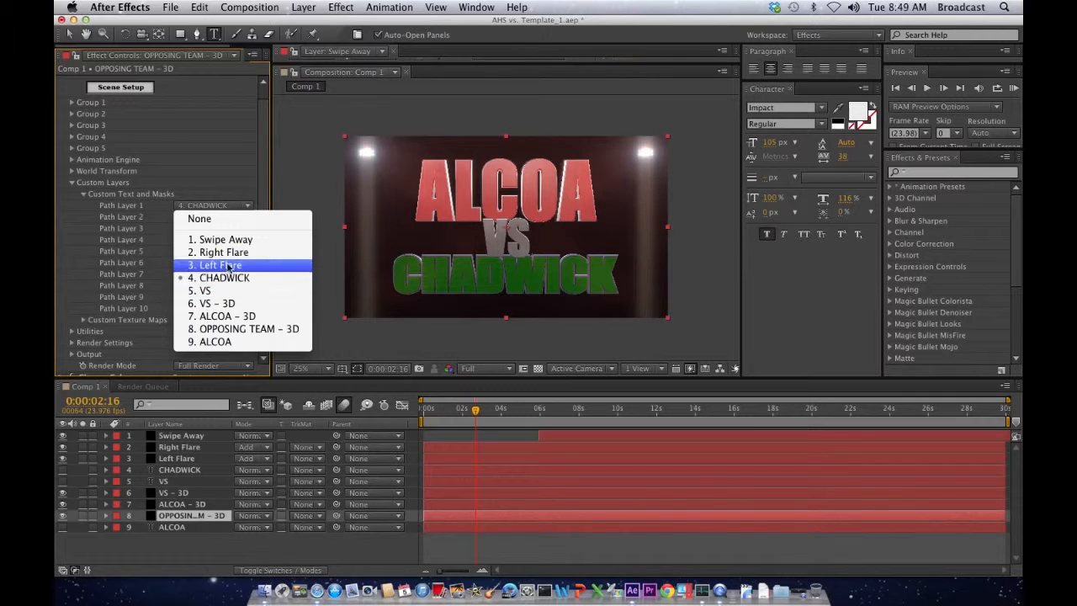
left_click(207, 191)
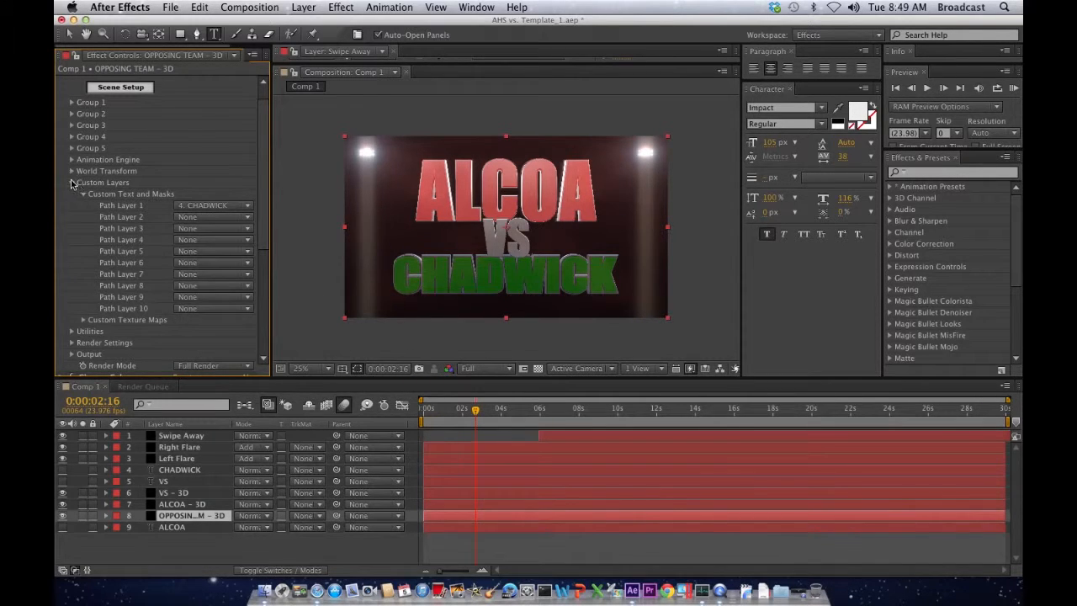
scroll(72, 184, "down", 1)
left_click(72, 174)
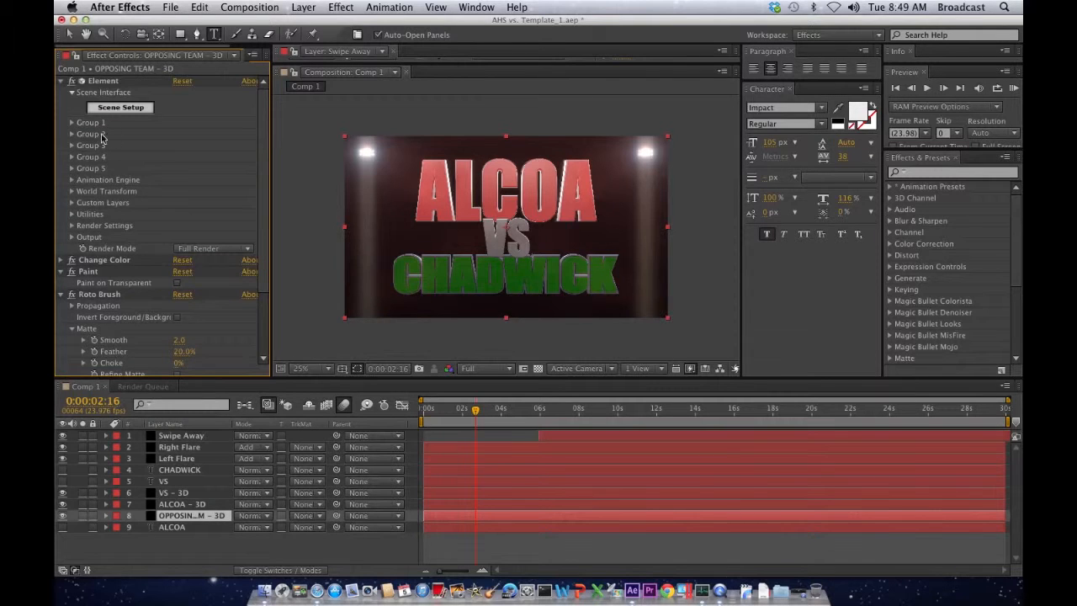
- Open the Element effect's Scene Setup for the opposing team layer and reset the entire scene
left_click(132, 108)
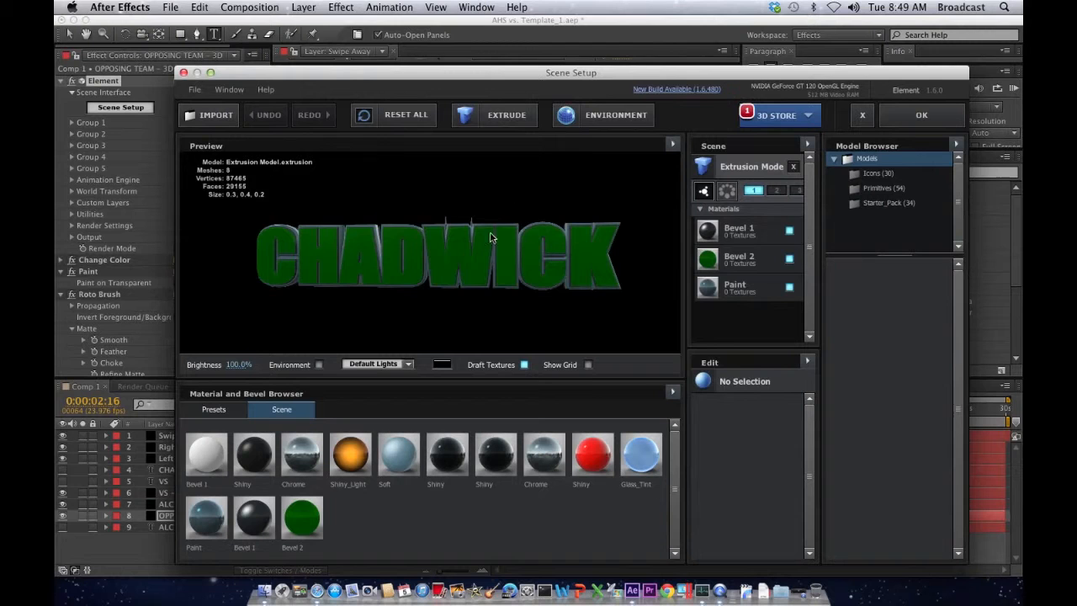
mouse_move(490, 238)
left_mouse_down()
mouse_move(635, 185)
mouse_move(449, 217)
mouse_move(472, 254)
mouse_move(497, 253)
mouse_move(437, 260)
mouse_move(493, 248)
left_mouse_up()
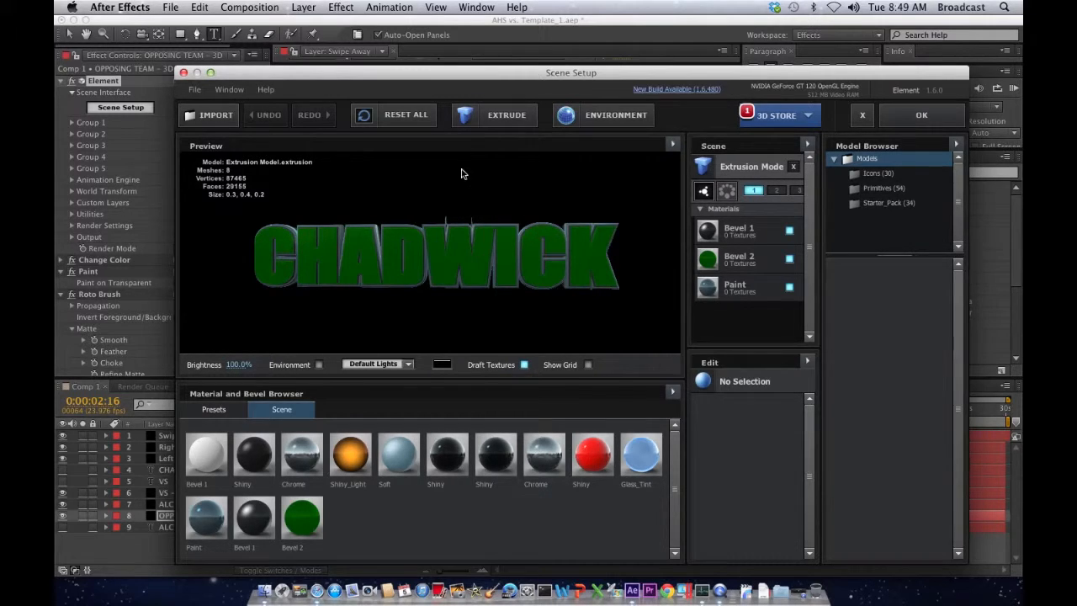
mouse_move(440, 200)
left_mouse_down()
mouse_move(504, 227)
mouse_move(372, 185)
mouse_move(454, 197)
left_mouse_up()
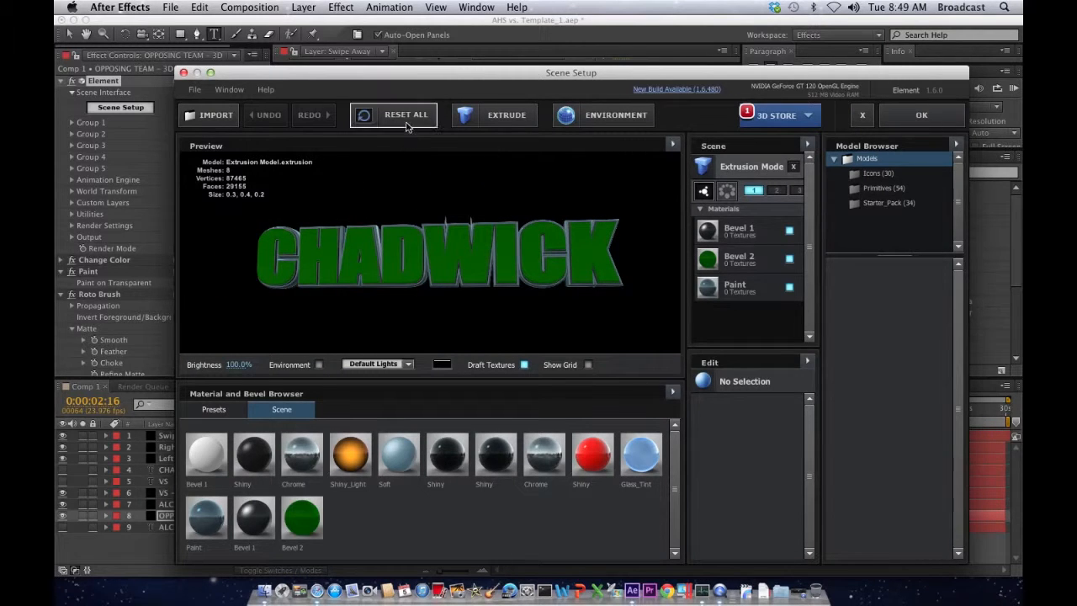
left_click(400, 115)
left_click(502, 194)
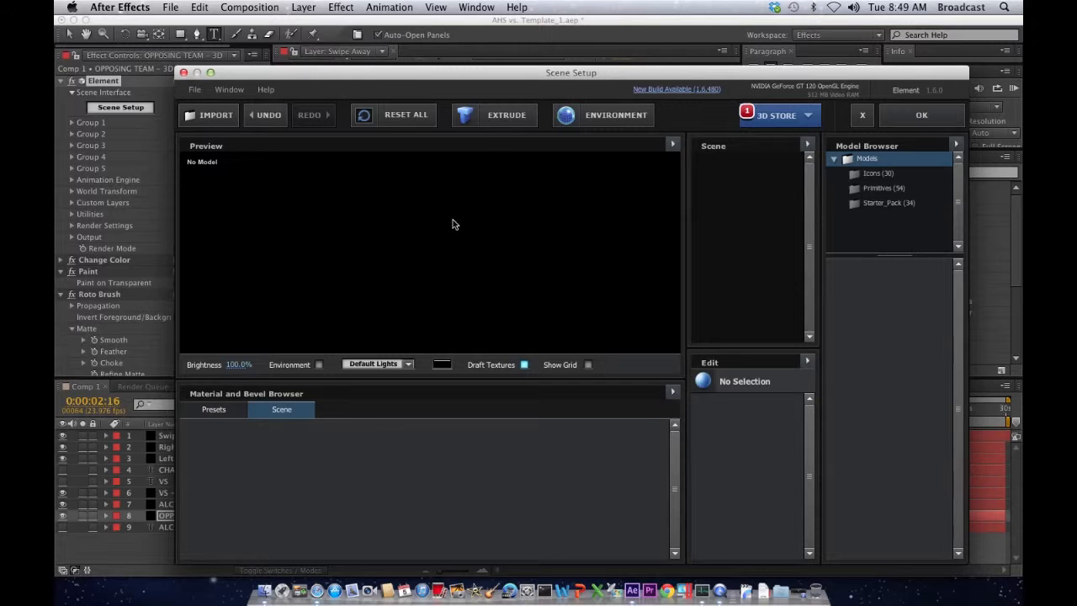
- Extrude the CHADWICK text in the emptied scene and apply the Carved bevel preset to it
left_click(496, 115)
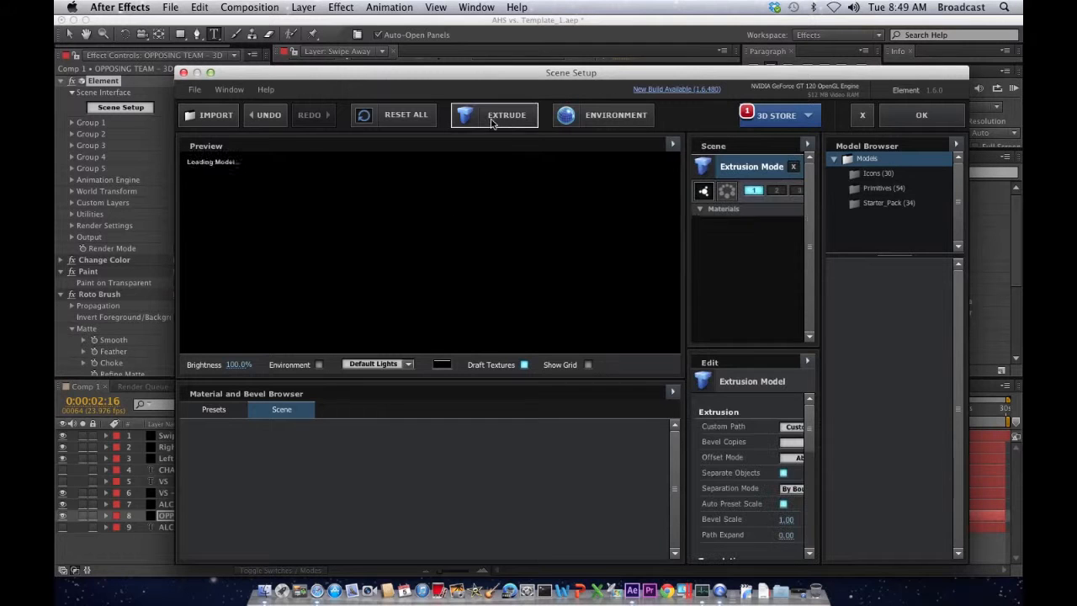
left_click_drag(450, 271, 497, 238)
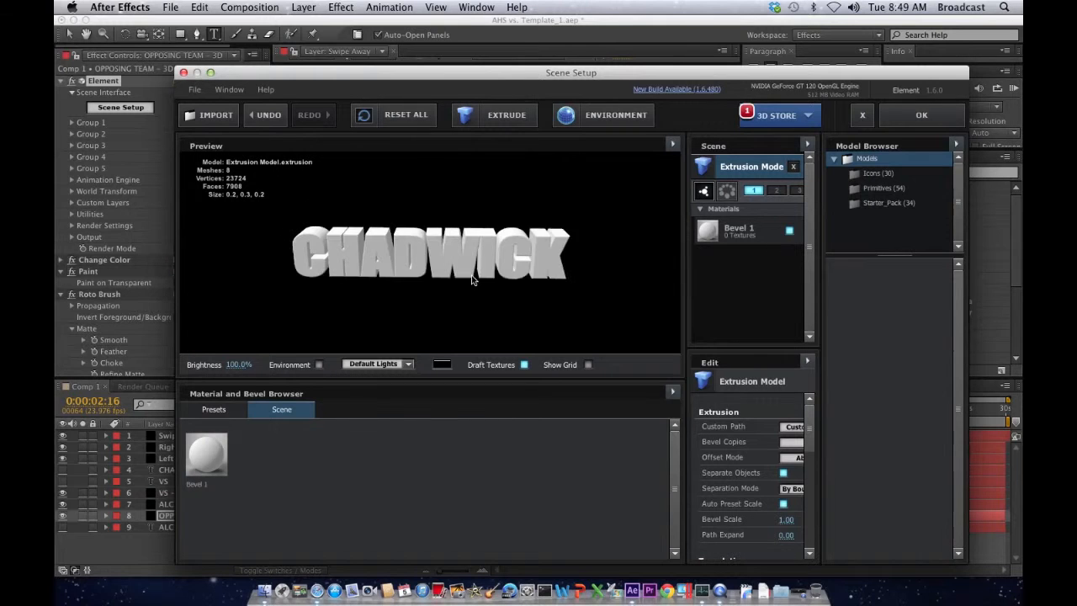
left_click(215, 411)
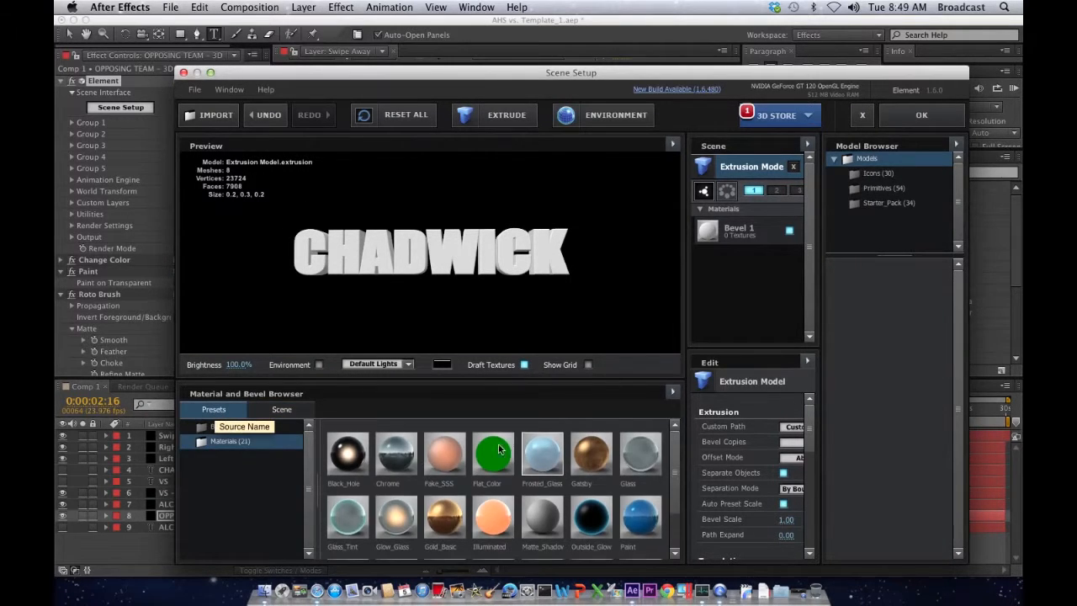
left_click(204, 429)
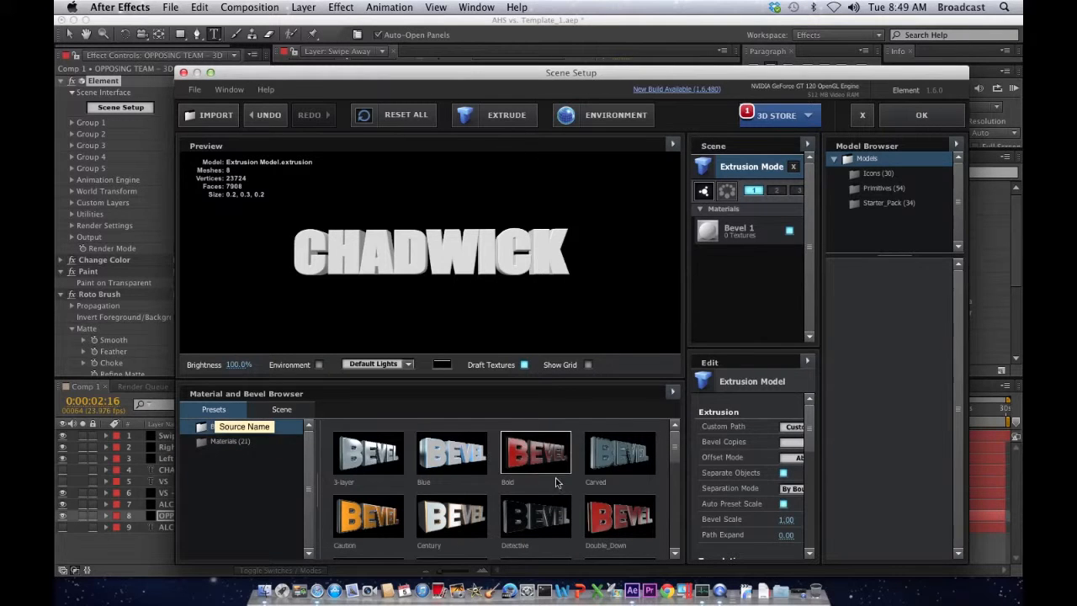
left_click_drag(607, 467, 405, 260)
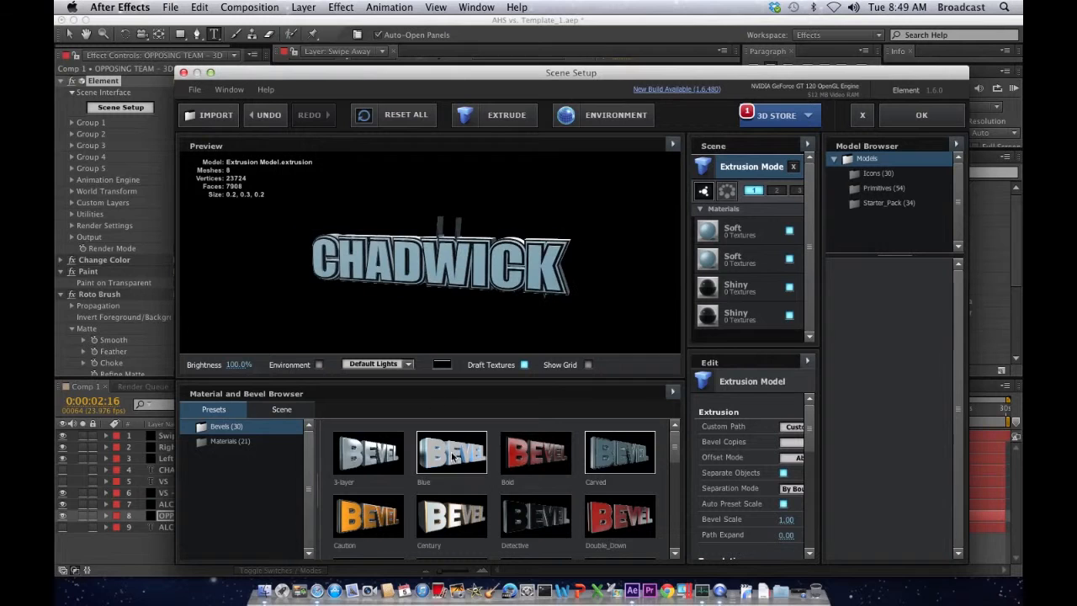
- Browse further bevel presets and cancel Scene Setup without saving the changes
scroll(535, 469, "down", 3)
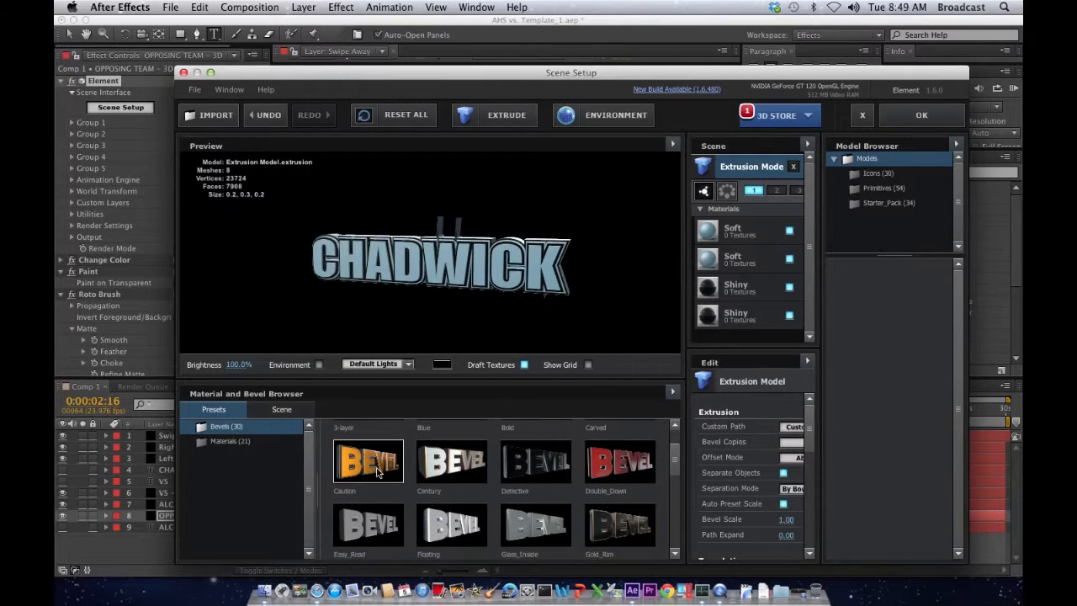
scroll(367, 468, "down", 2)
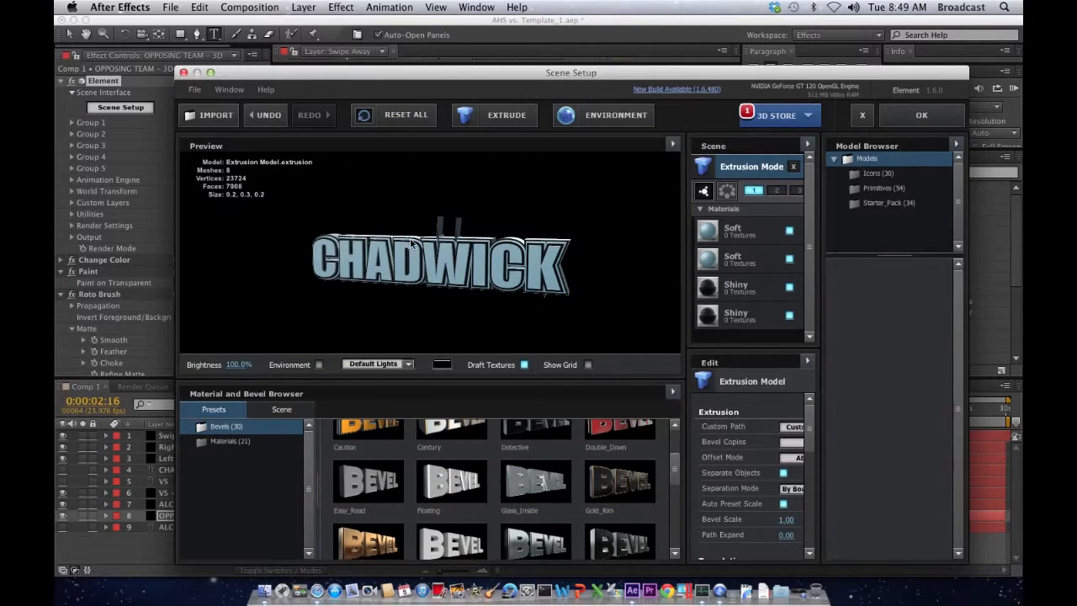
left_click(862, 114)
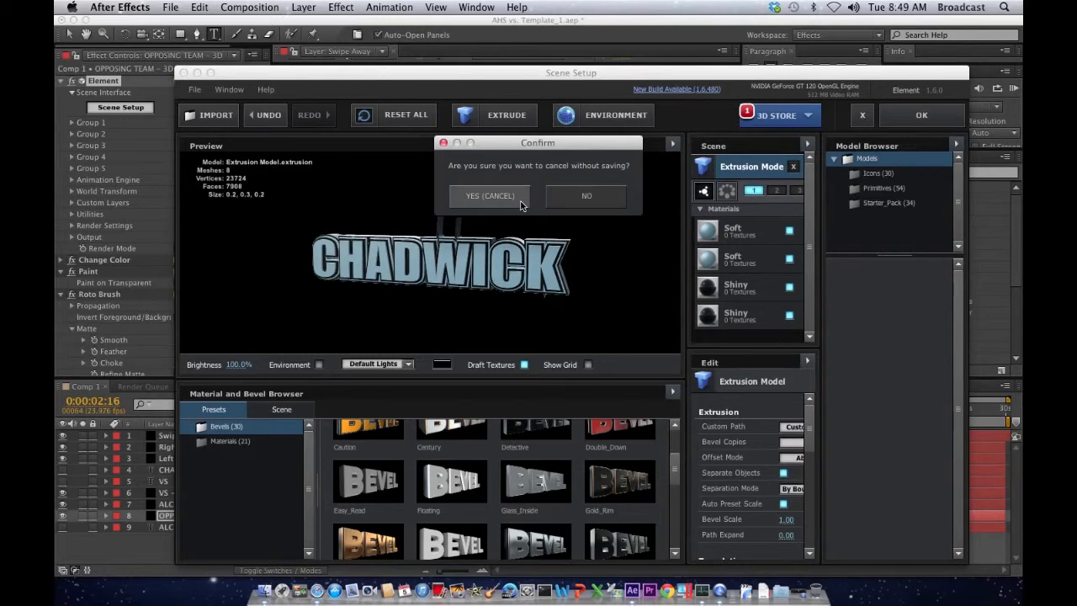
left_click(488, 199)
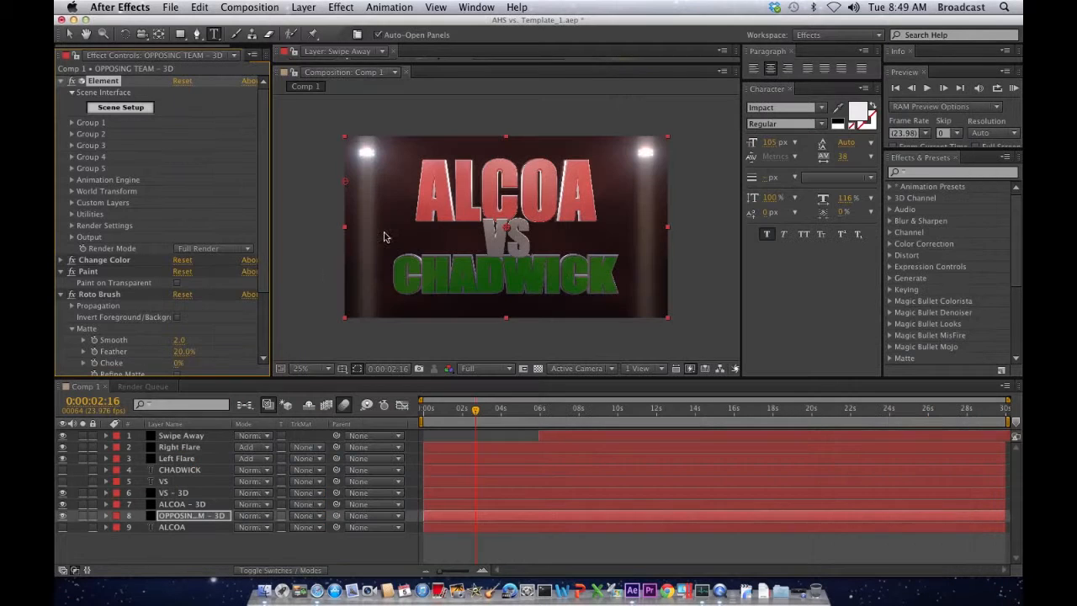
- Reopen Scene Setup for the opposing team layer and set the Bevel 2 material's Diffuse Color to orange
left_click(134, 108)
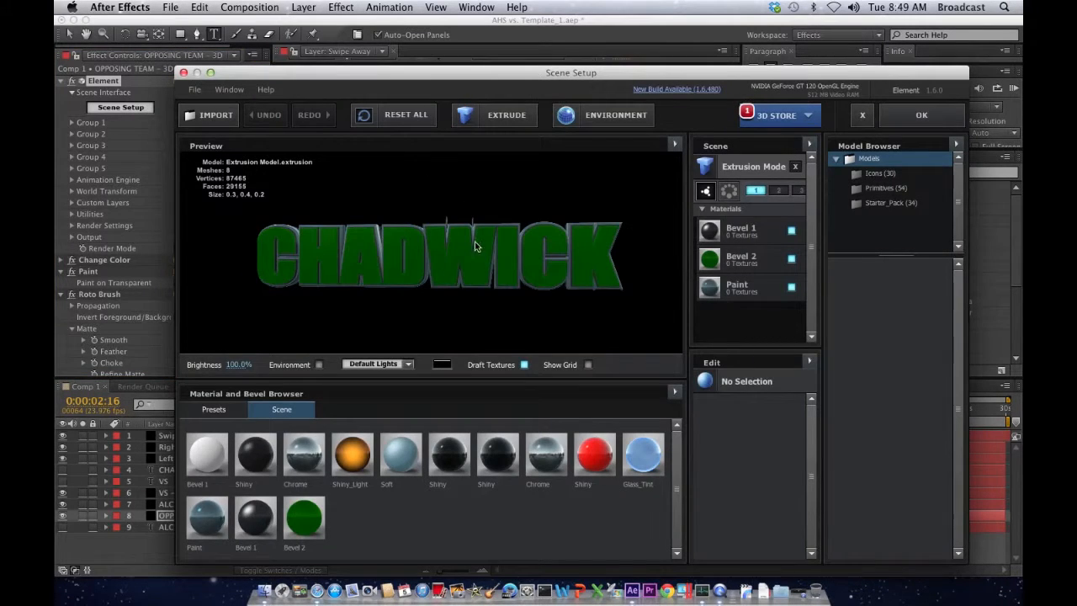
left_click_drag(432, 168, 525, 273)
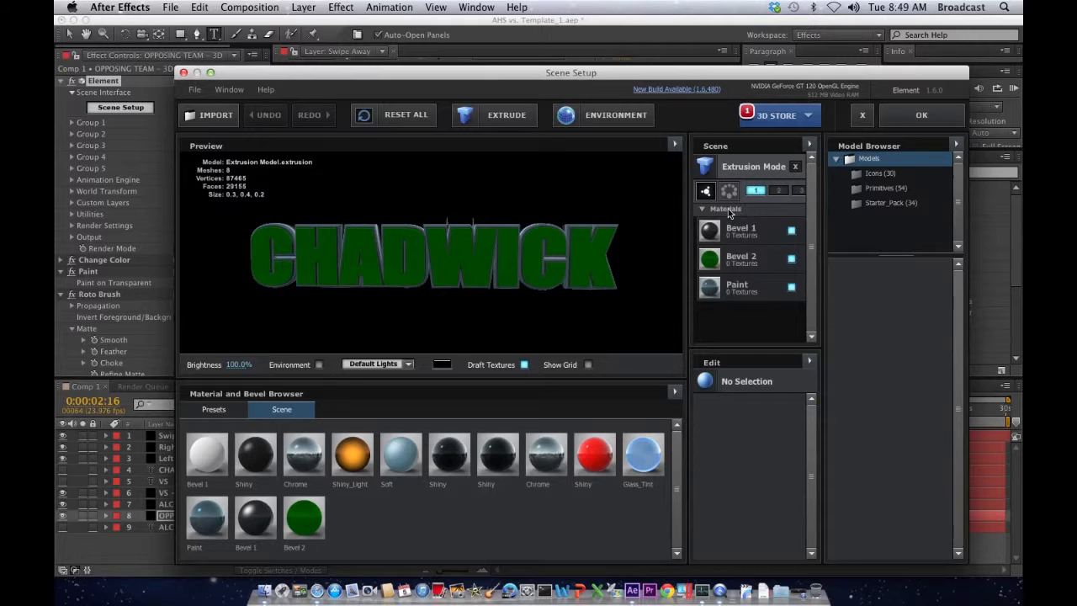
left_click(729, 268)
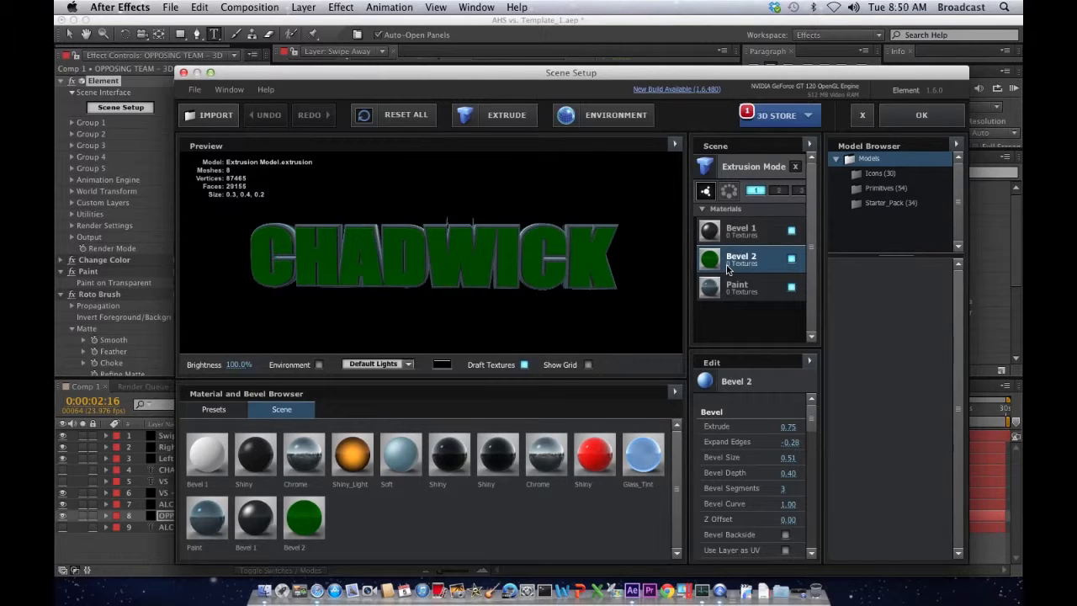
scroll(736, 479, "down", 10)
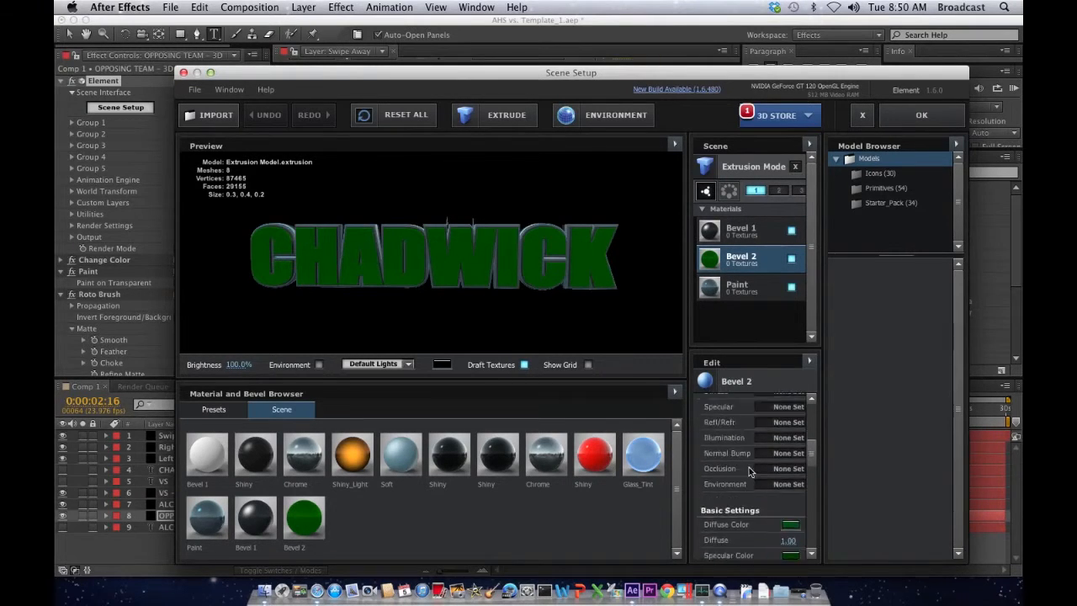
scroll(786, 442, "up", 2)
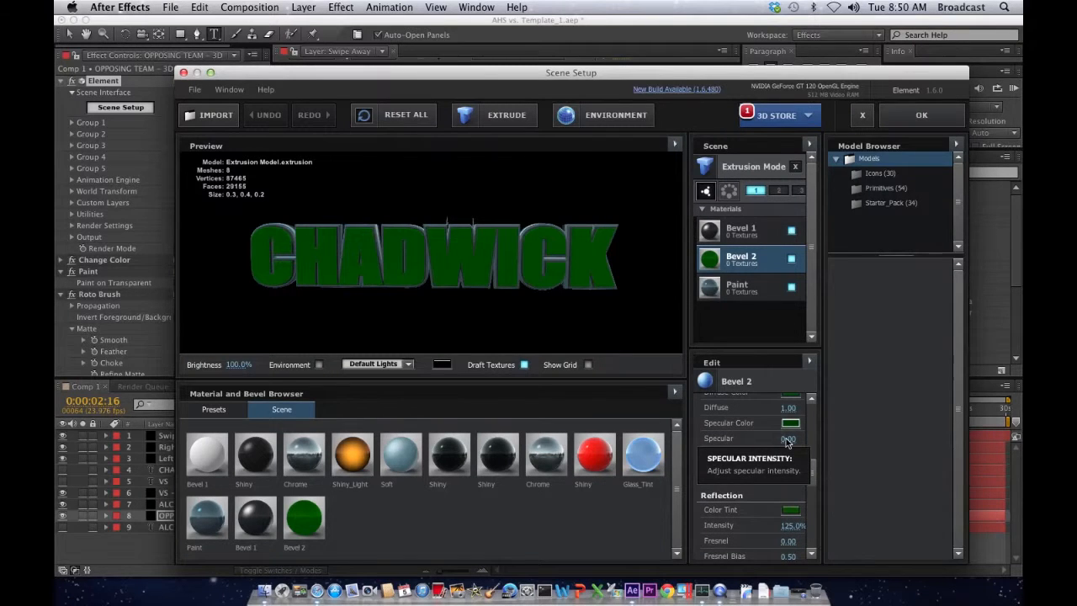
scroll(789, 417, "up", 1)
left_click(791, 397)
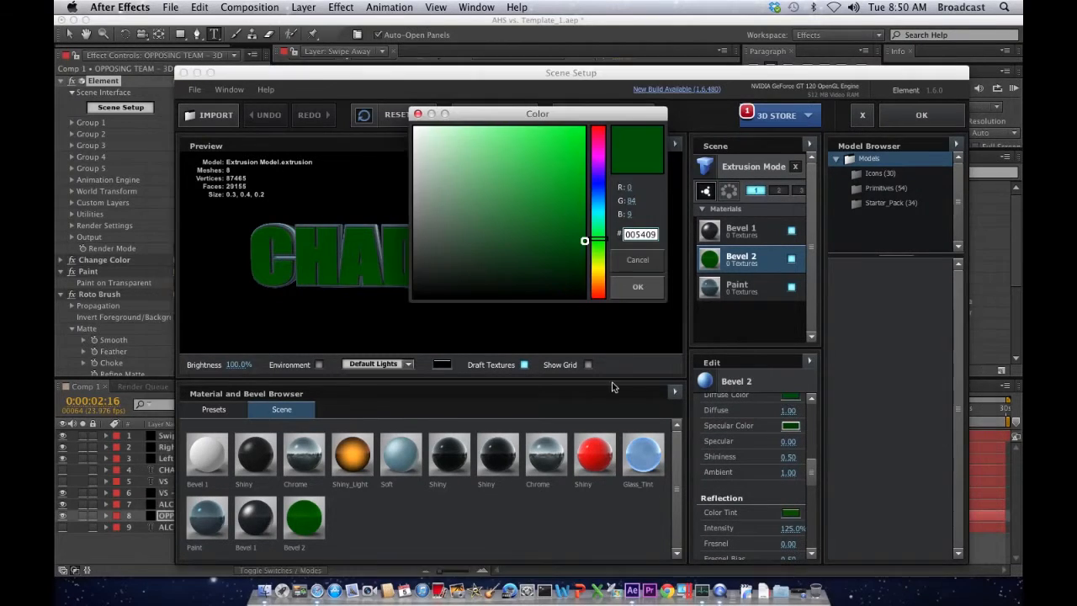
mouse_move(598, 256)
left_mouse_down()
mouse_move(599, 292)
mouse_move(630, 118)
left_mouse_up()
left_click(633, 287)
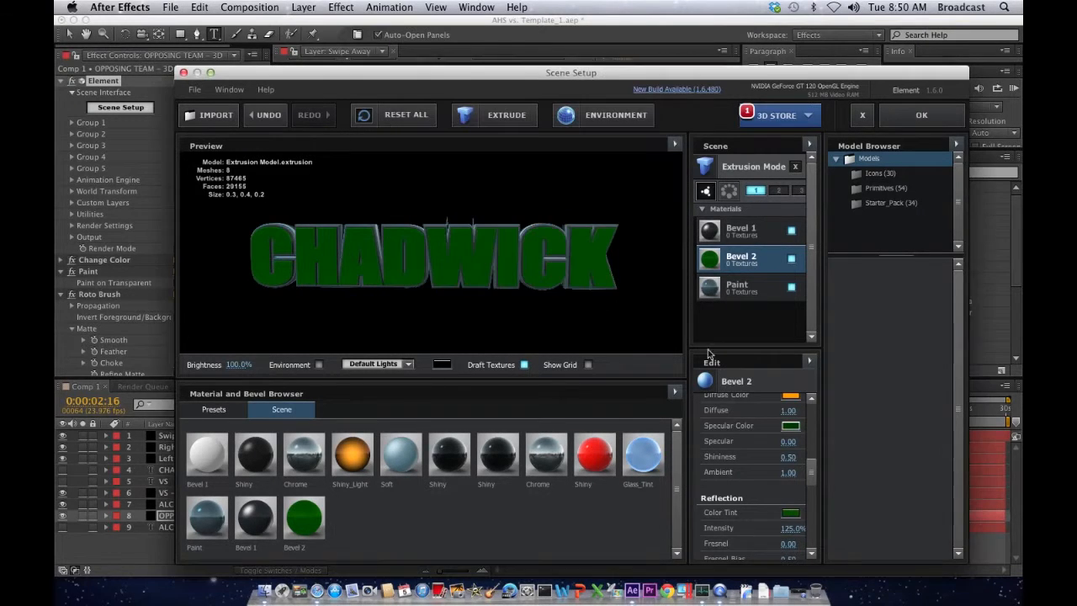
- Set the Bevel 2 material's Specular Color to the same bright orange
scroll(734, 418, "up", 1)
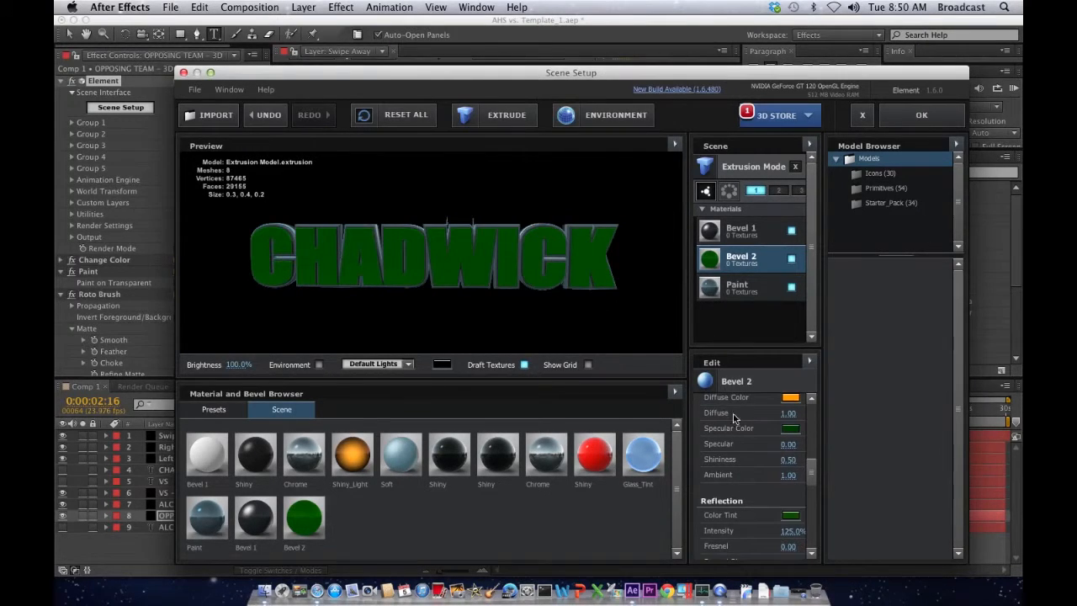
left_click(790, 429)
left_click_drag(575, 150, 619, 135)
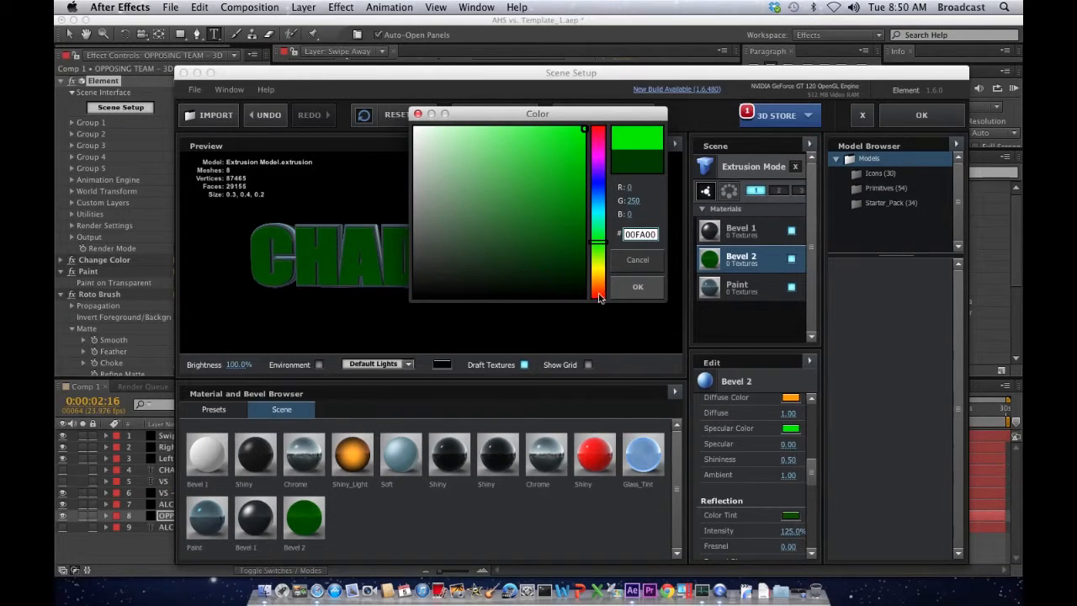
left_click(597, 278)
left_click(642, 293)
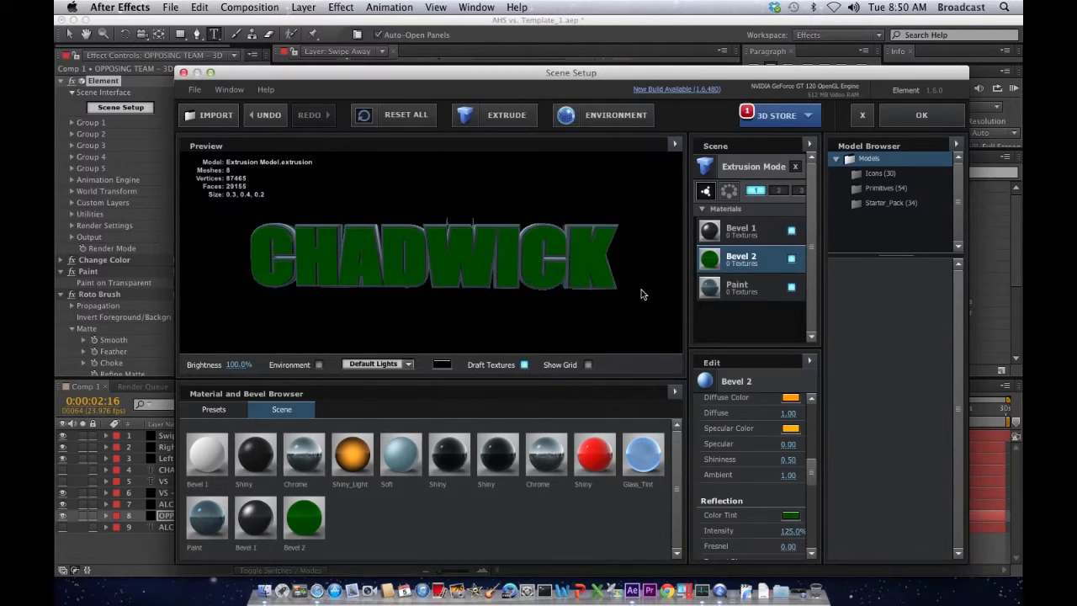
- Set the Reflection Color Tint of the Bevel 2 material to bright orange-yellow
left_click(790, 515)
left_click_drag(580, 141, 589, 126)
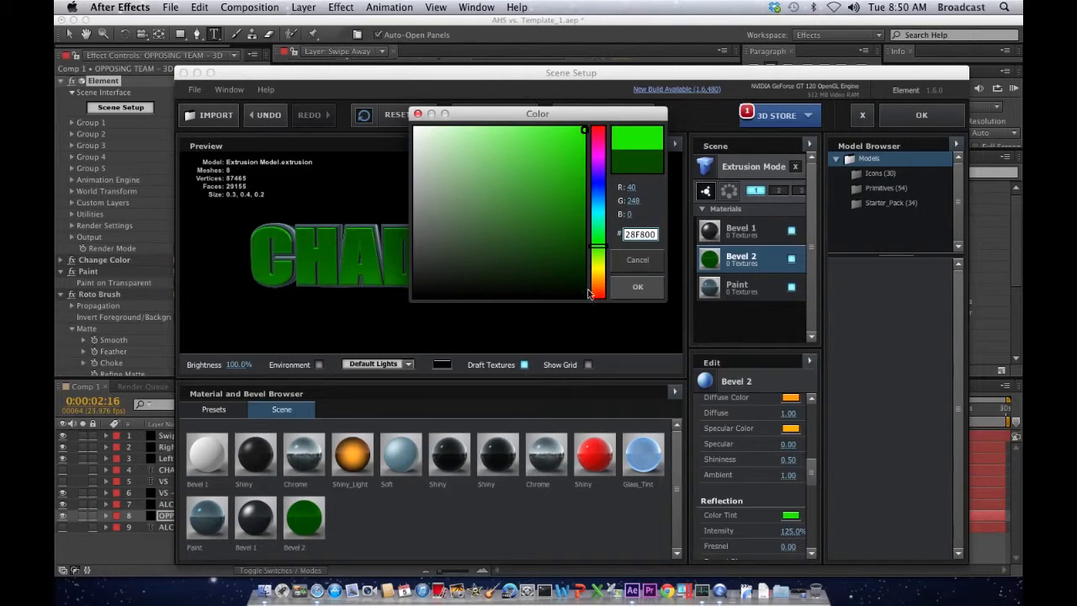
left_click(600, 268)
left_click(605, 283)
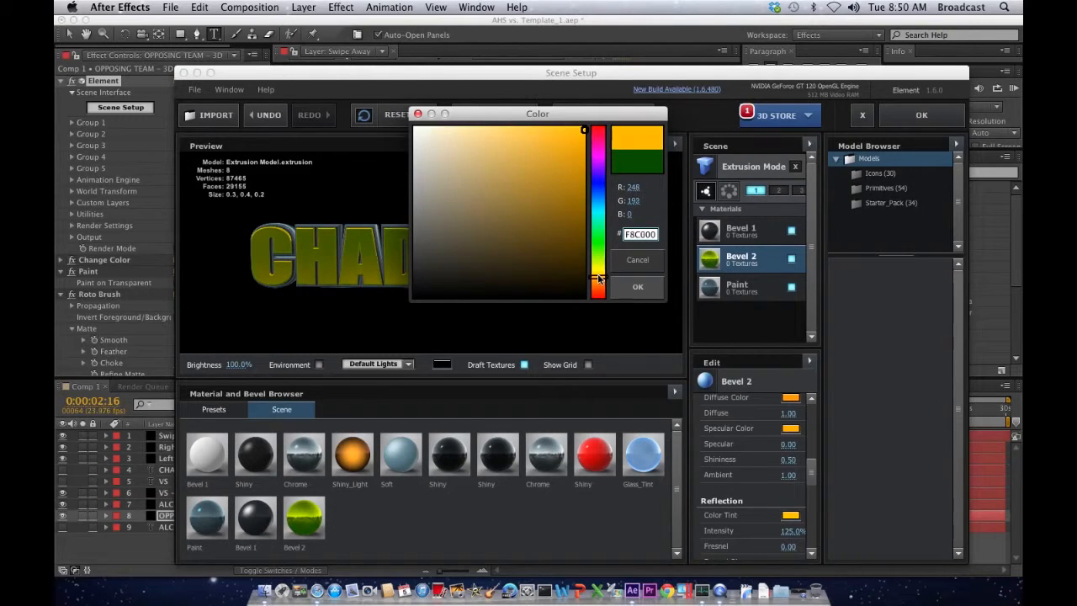
left_click(638, 287)
- Examine how the lettering reflects light from several angles and inspect the Default environment texture
left_click_drag(478, 211, 452, 229)
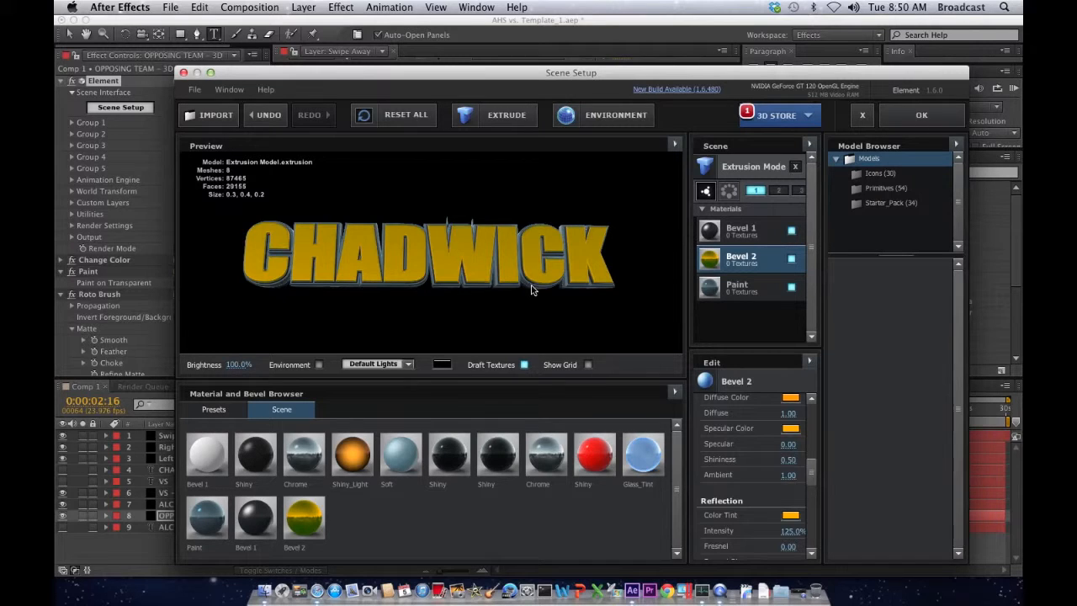
mouse_move(531, 289)
left_mouse_down()
mouse_move(580, 267)
mouse_move(505, 278)
mouse_move(508, 247)
mouse_move(534, 245)
mouse_move(557, 265)
left_mouse_up()
mouse_move(300, 228)
left_mouse_down()
mouse_move(327, 191)
mouse_move(383, 181)
mouse_move(368, 244)
mouse_move(316, 254)
mouse_move(508, 176)
left_mouse_up()
left_click(601, 113)
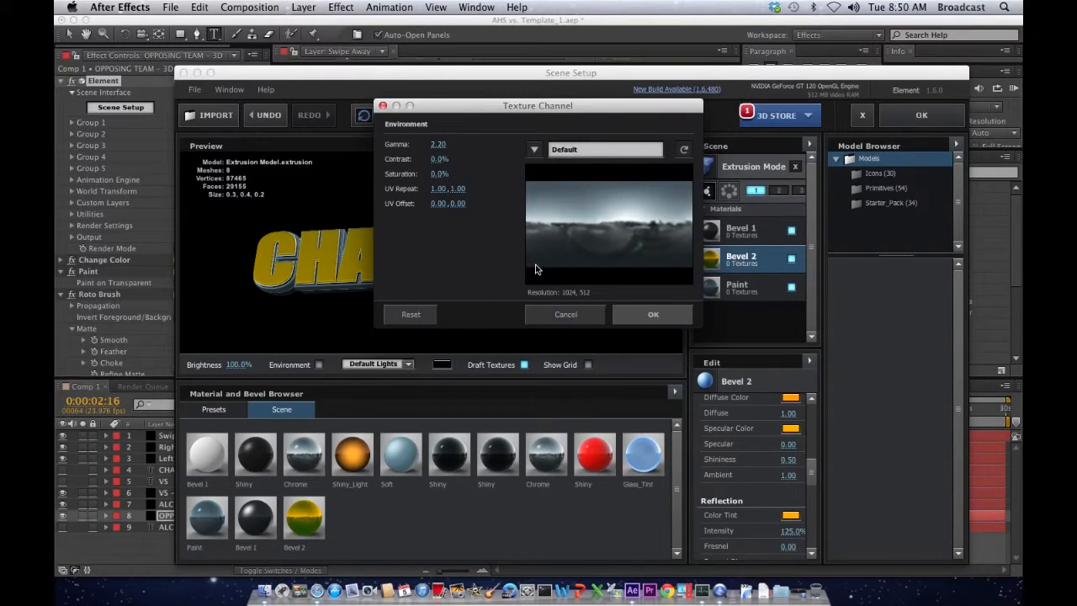
left_click(647, 314)
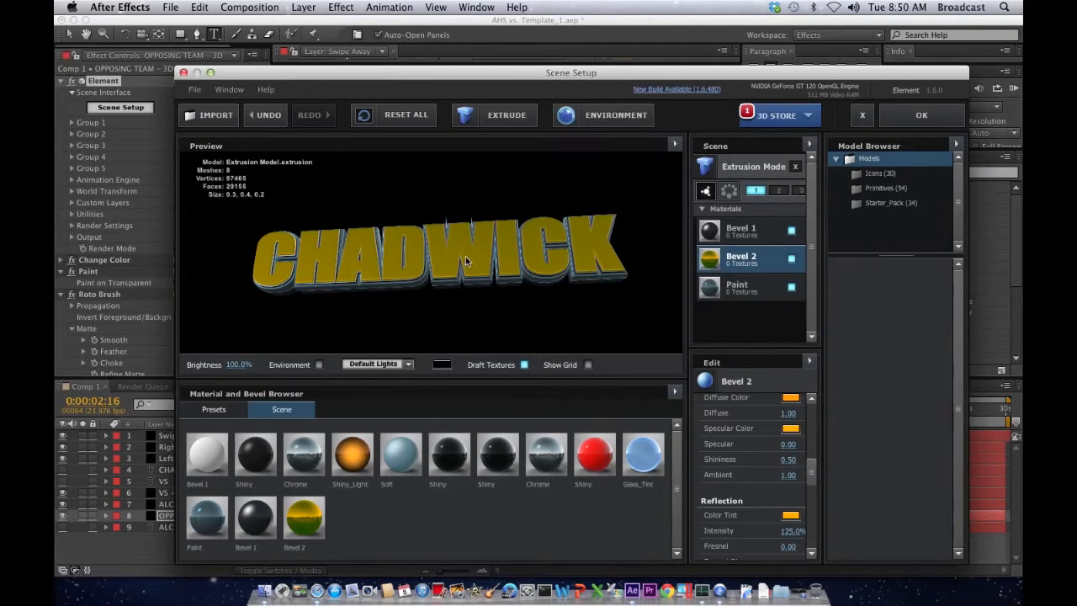
- Show the environment temporarily in the preview to examine what the 3D text reflects, and hide it again
left_click(442, 365)
left_click(630, 260)
left_click(318, 367)
left_click_drag(391, 252, 183, 348)
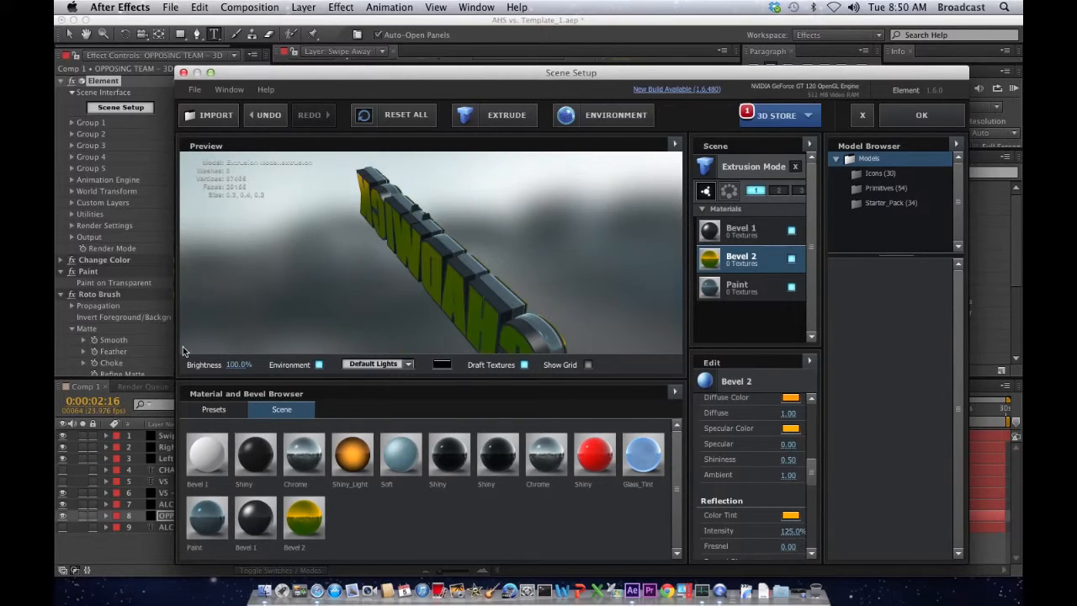
left_click(320, 366)
left_click_drag(408, 332, 430, 284)
- Set the Bevel 2 material's Refraction Color Tint to yellow FFE400
scroll(778, 447, "down", 10)
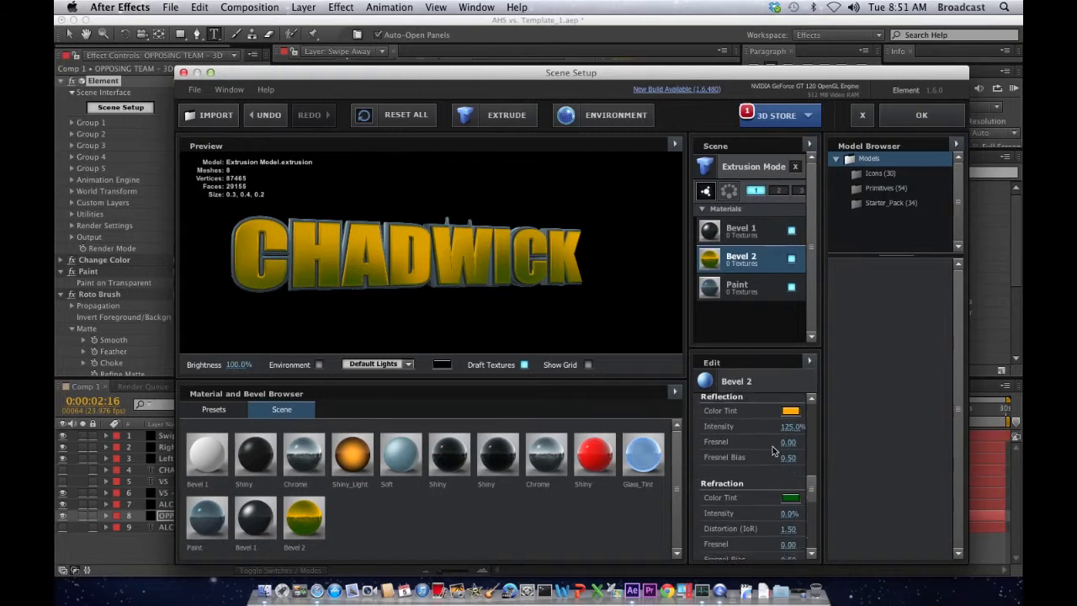
left_click(789, 436)
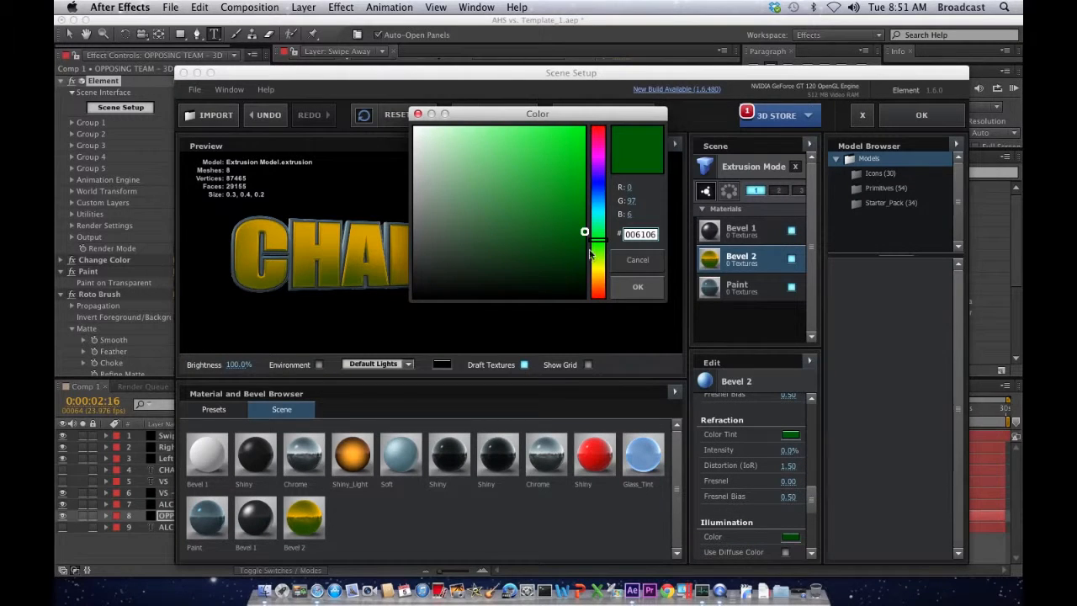
mouse_move(596, 266)
left_mouse_down()
mouse_move(598, 284)
mouse_move(598, 273)
left_mouse_up()
left_click_drag(583, 228, 632, 95)
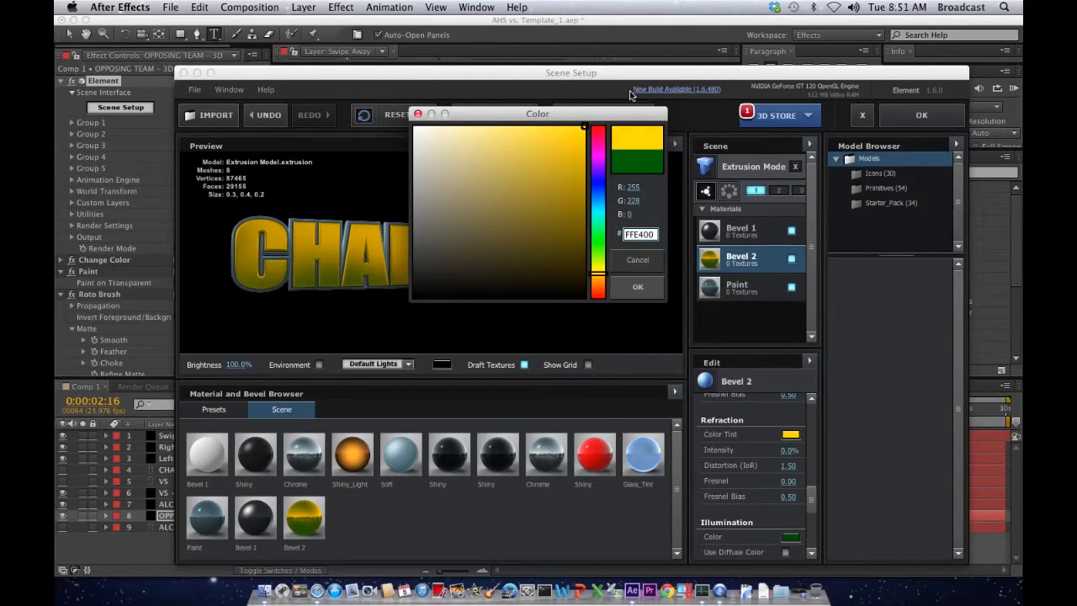
left_click(638, 293)
- Set the Bevel 2 material's Illumination Color to orange-yellow FFC000
scroll(760, 455, "down", 2)
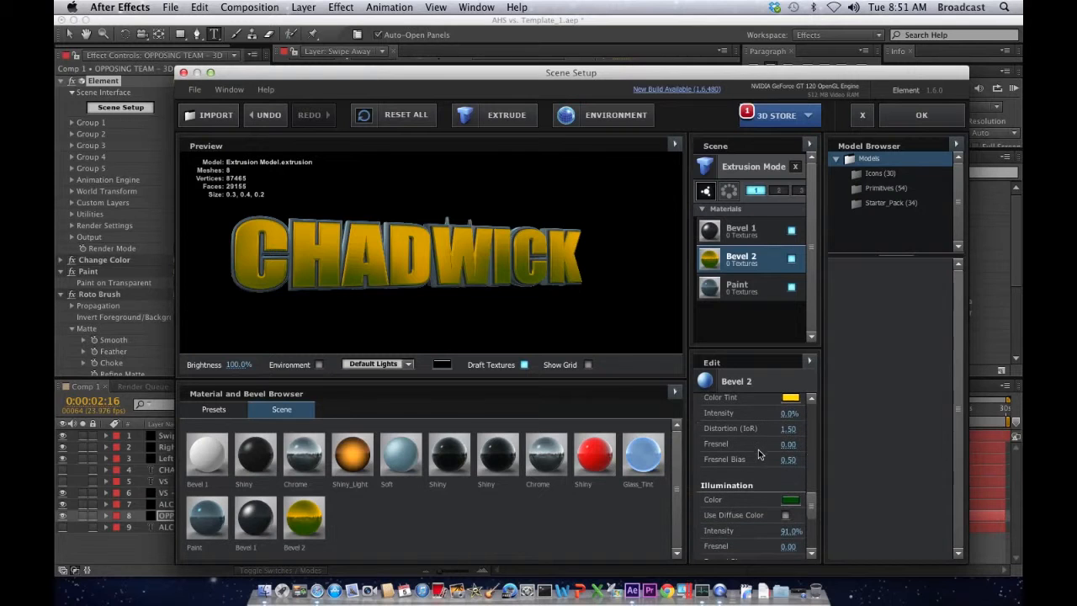
left_click(790, 500)
left_click_drag(580, 262, 624, 126)
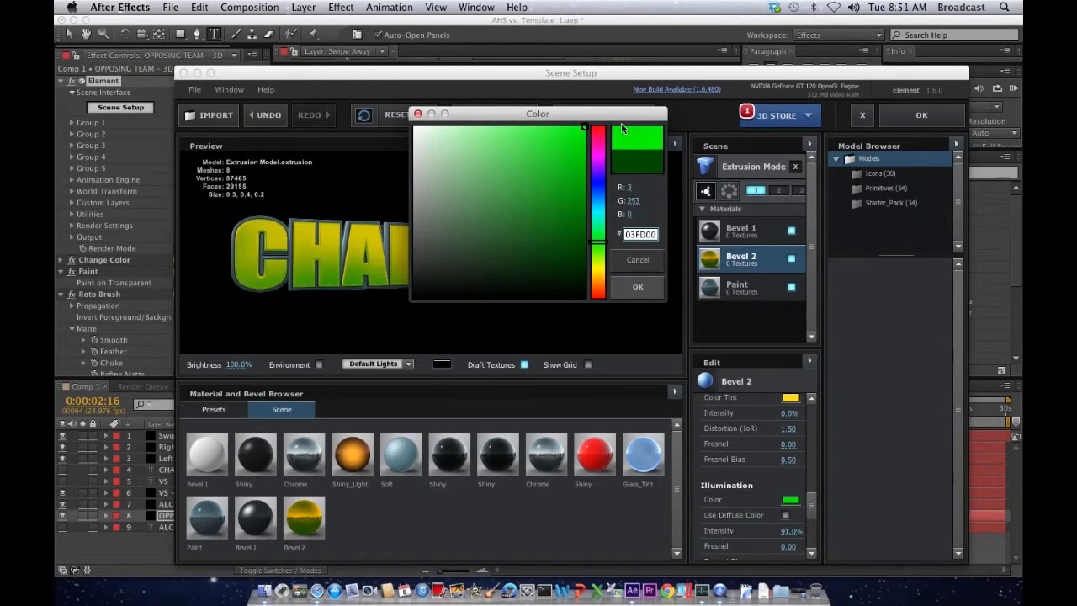
left_click_drag(602, 274, 600, 280)
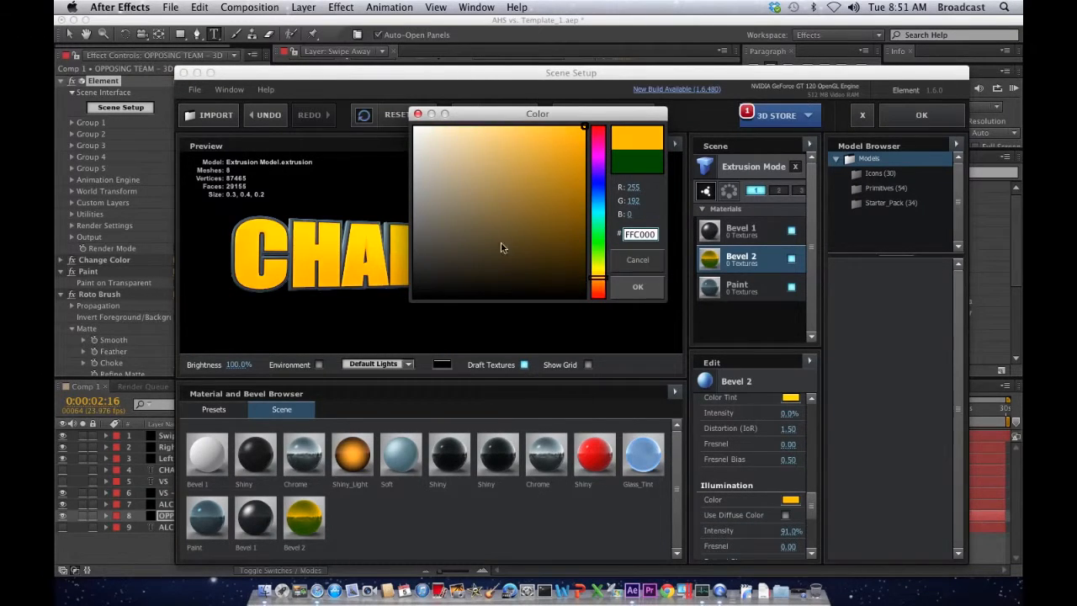
left_click(633, 287)
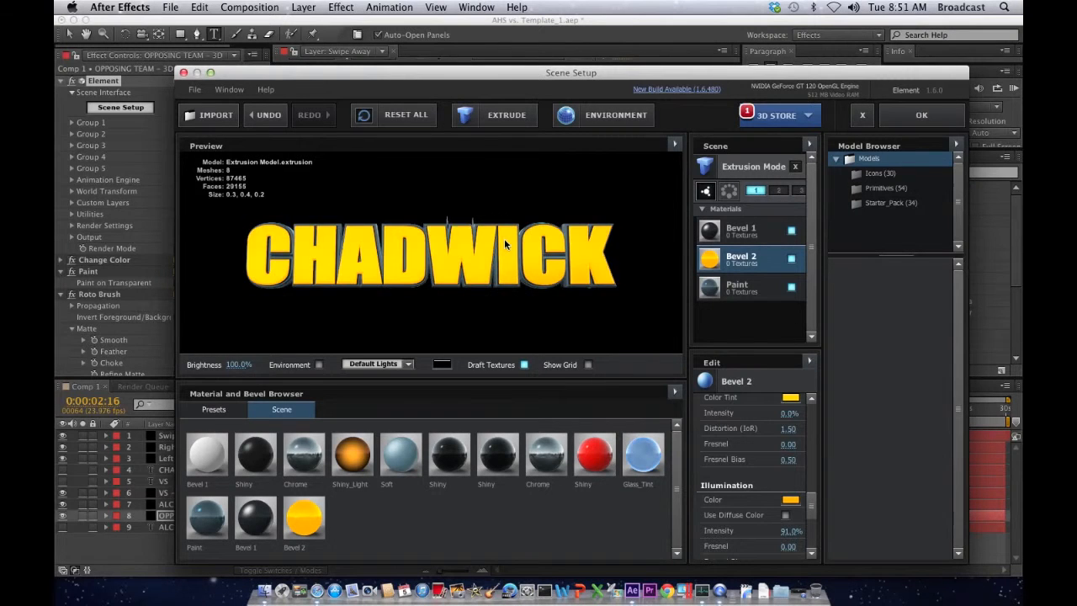
- Check the remaining Bevel 2 settings and apply the Scene Setup changes to the composition
scroll(722, 510, "down", 6)
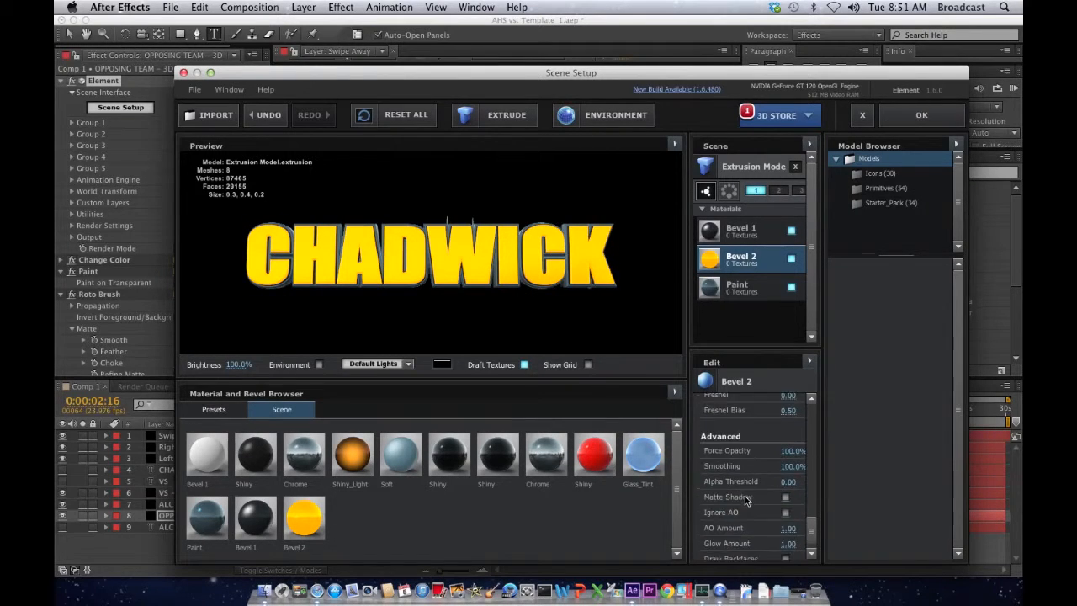
scroll(799, 396, "up", 2)
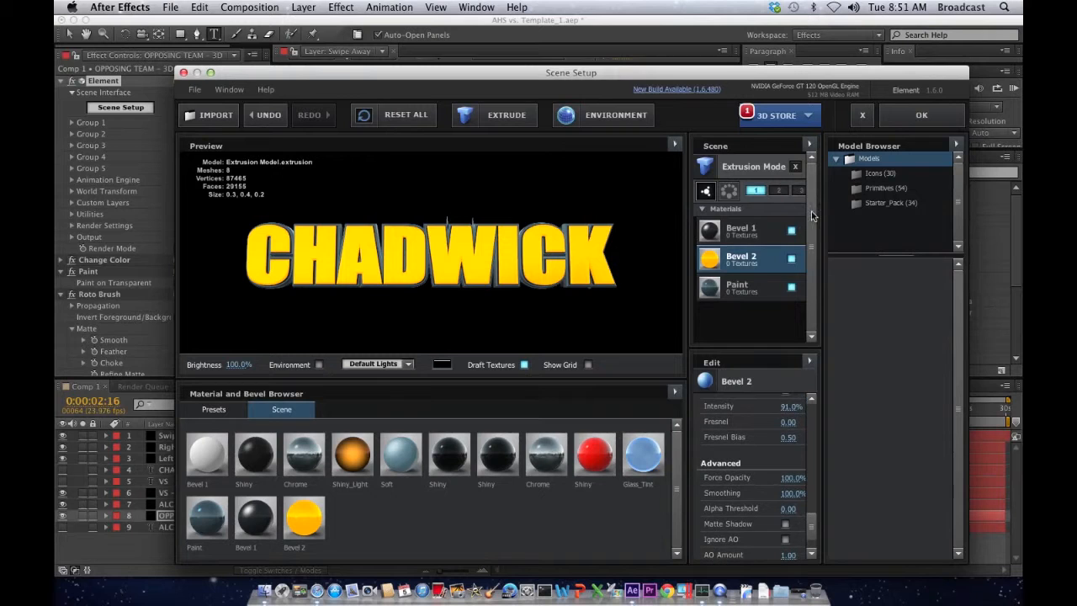
left_click(900, 118)
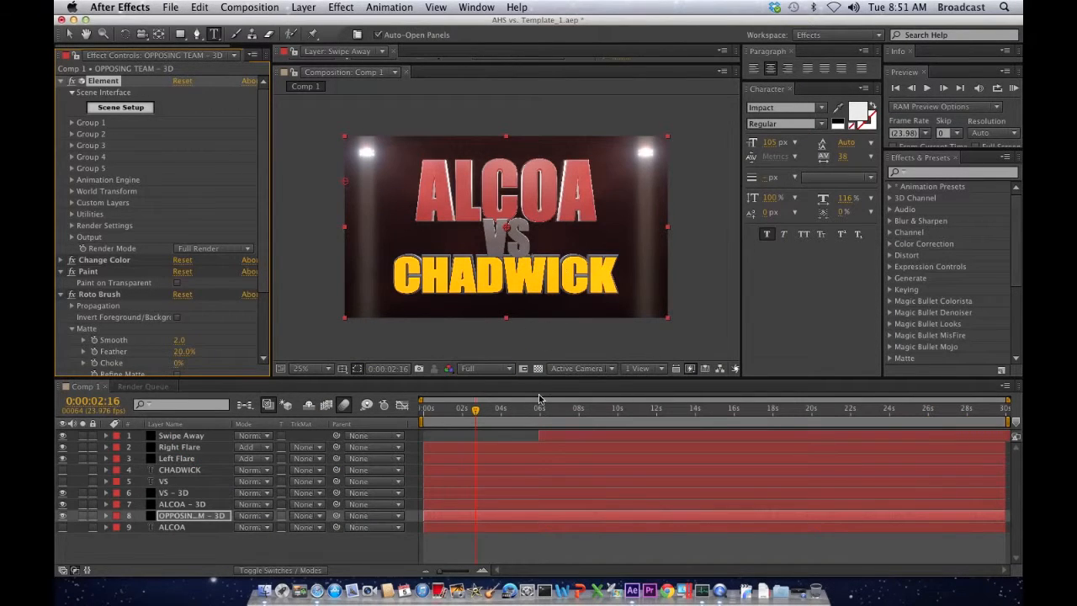
- Return to the start of Comp 1 and play the title animation as a RAM preview, stopping it after viewing
left_click_drag(479, 412, 424, 415)
key("space")
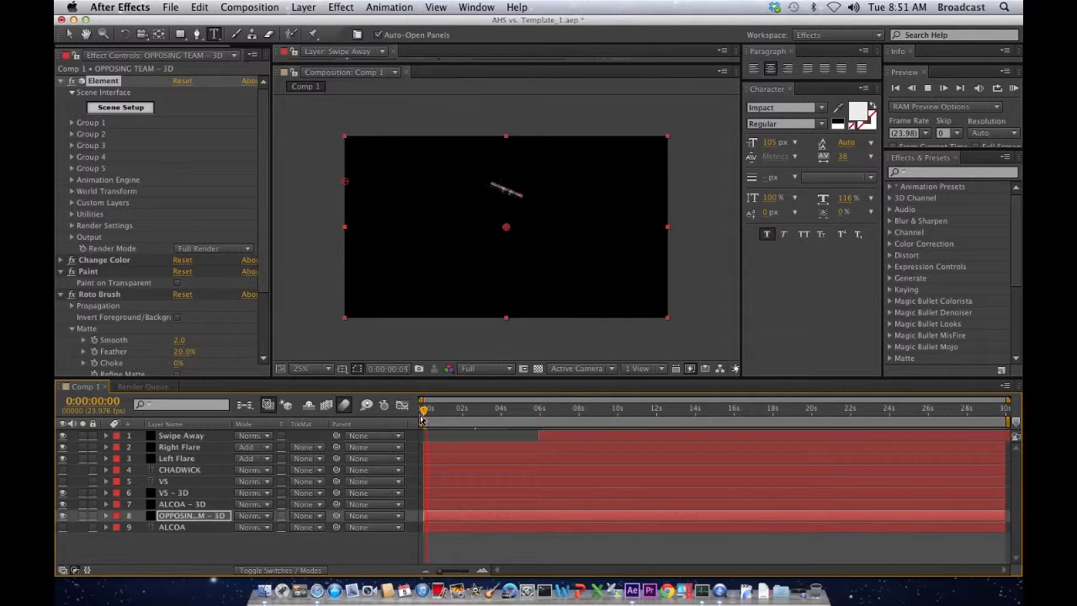
key("space")
left_click_drag(426, 412, 423, 412)
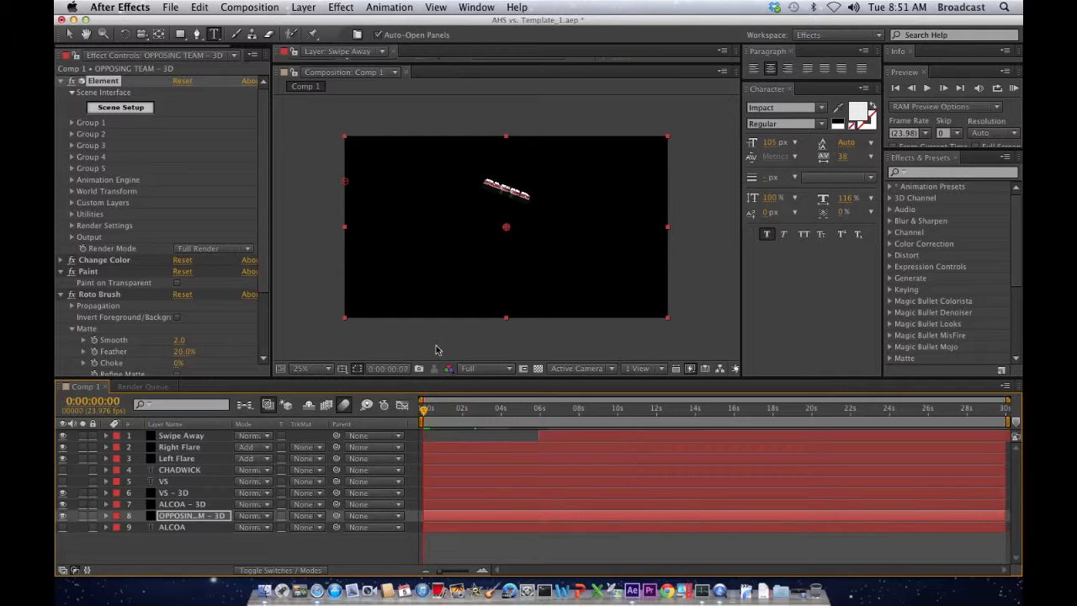
left_click(249, 7)
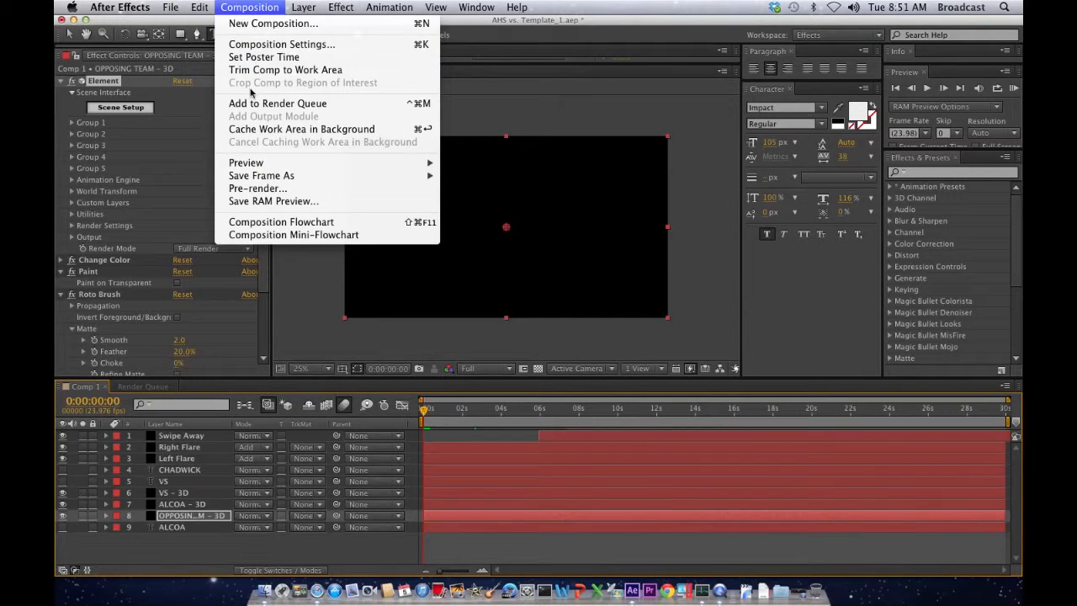
mouse_move(301, 168)
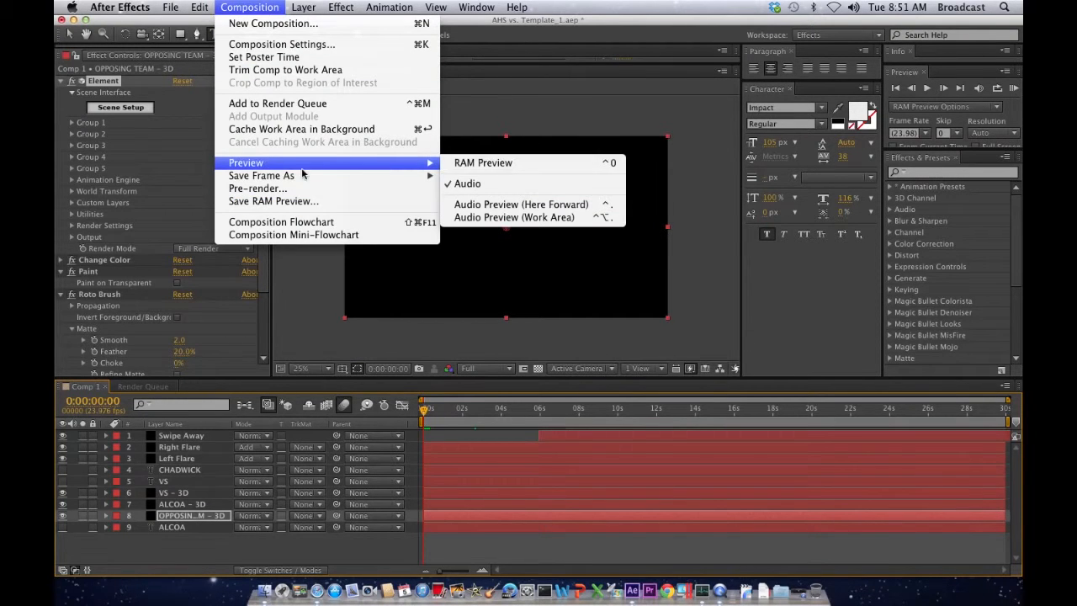
left_click(500, 163)
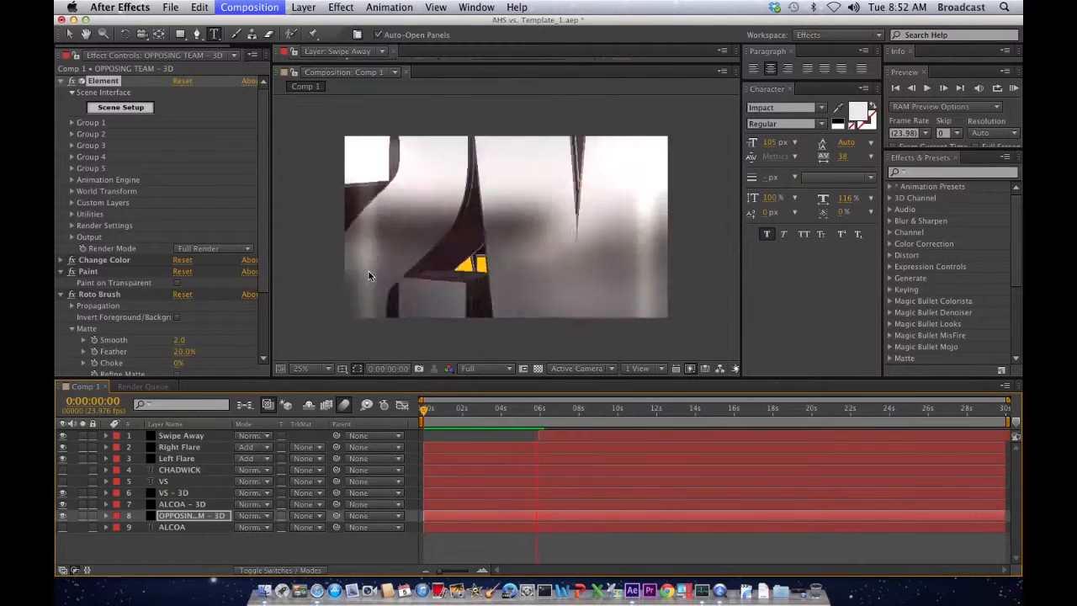
key("space")
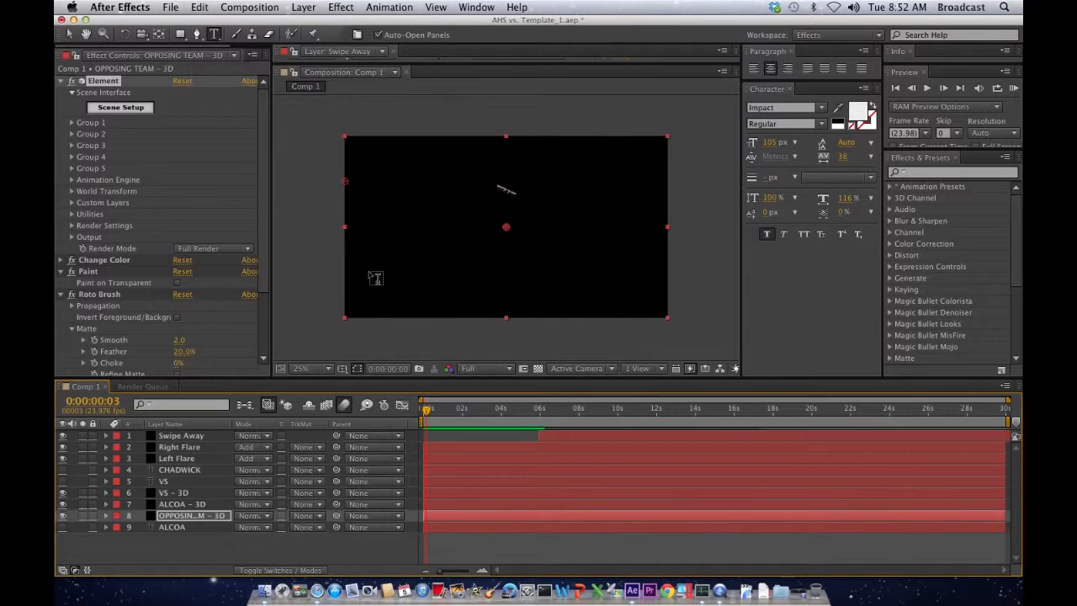
- Add Comp 1 to the render queue as a pre-render
left_click(70, 33)
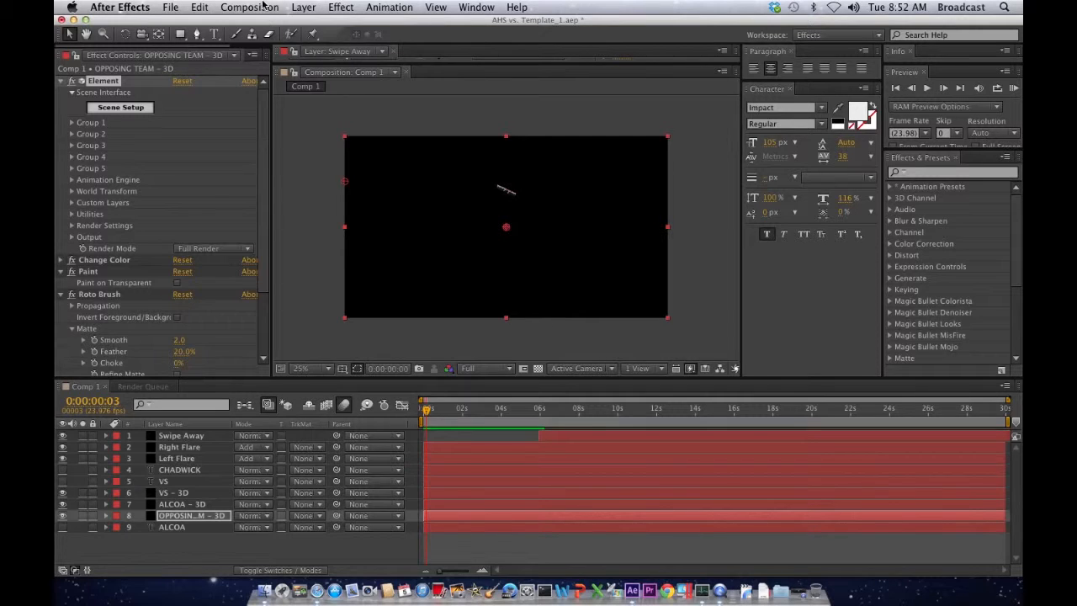
left_click(264, 7)
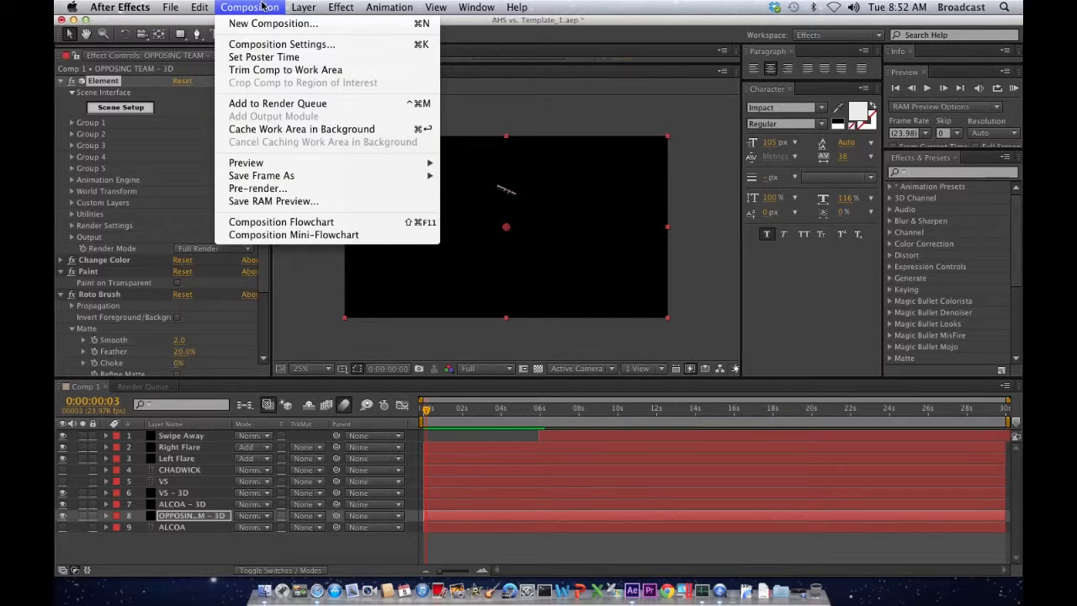
left_click(264, 191)
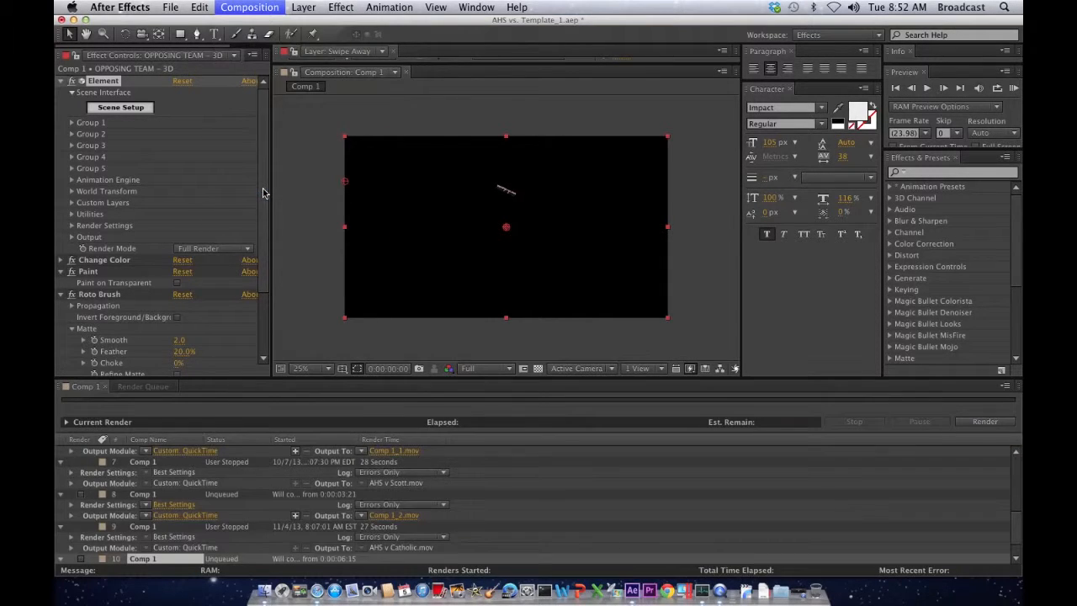
scroll(372, 454, "down", 2)
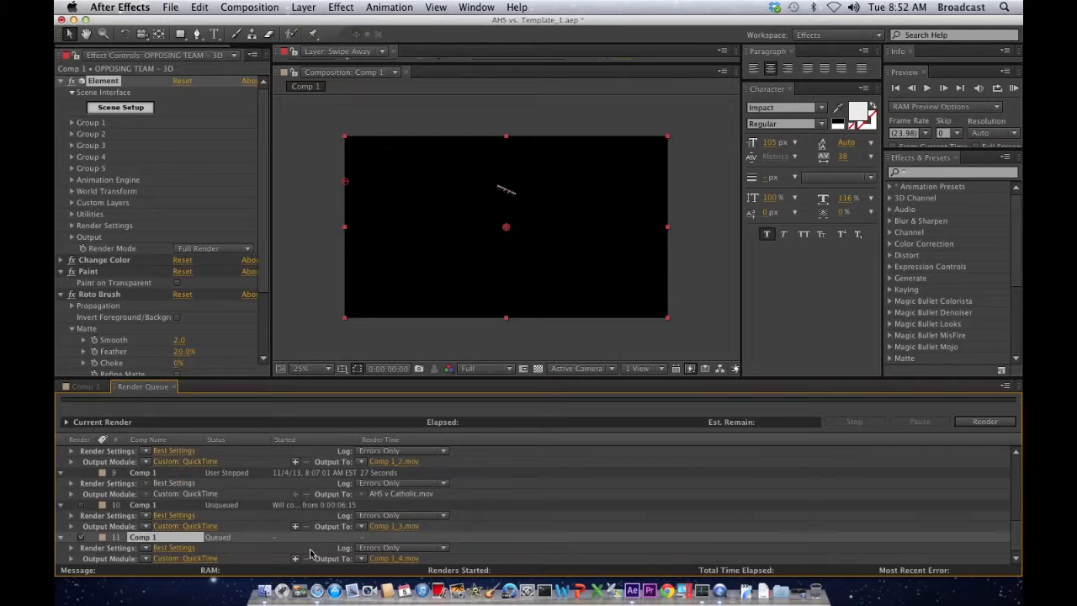
- Name the new queue item's QuickTime output AHs v Chadwick tutorial, save it to the Desktop and start the render
left_click(399, 559)
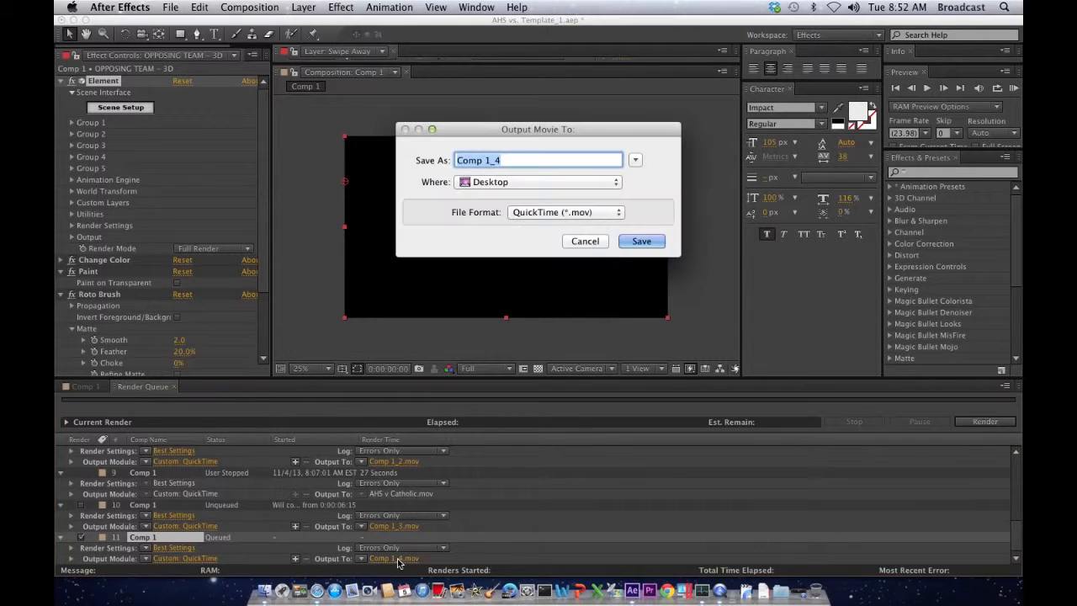
type("AHs v Chadwick tutorial")
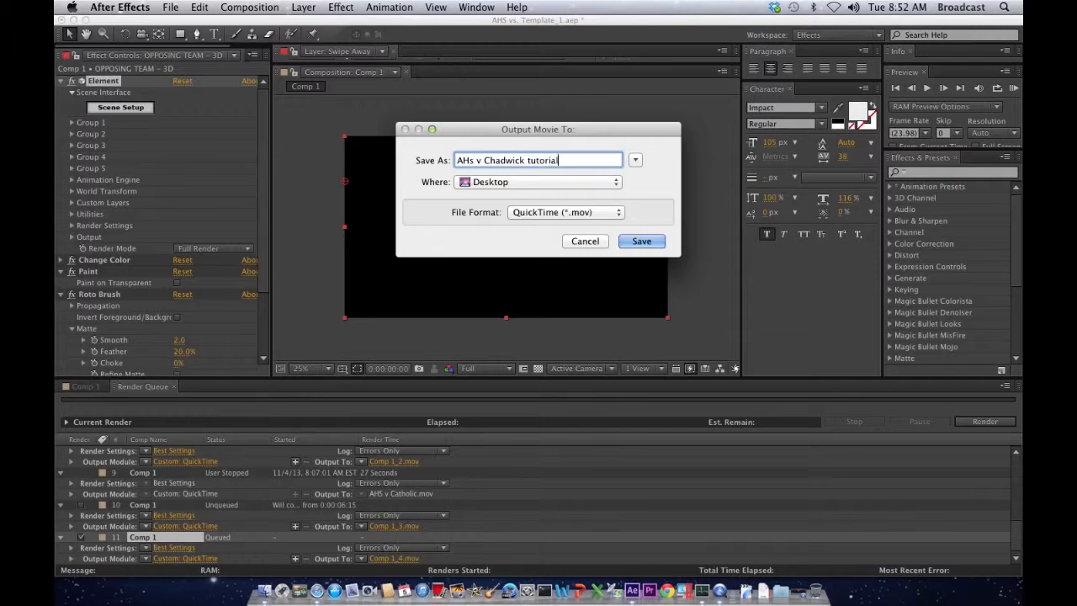
key("Return")
key("Return")
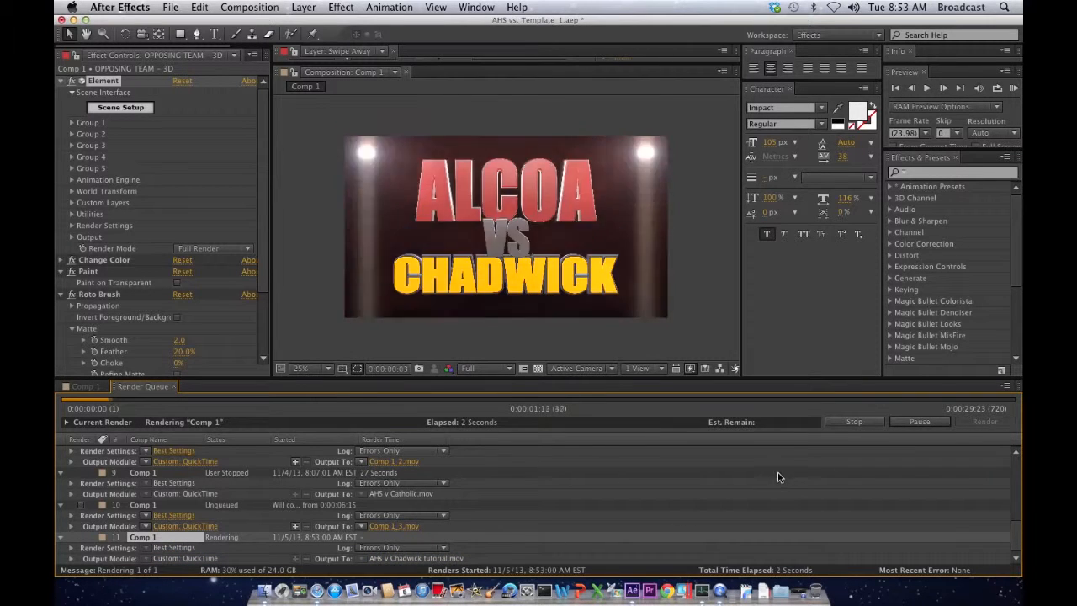
- Stop the render partway and quit After Effects without saving the changes to the template project
left_click(855, 422)
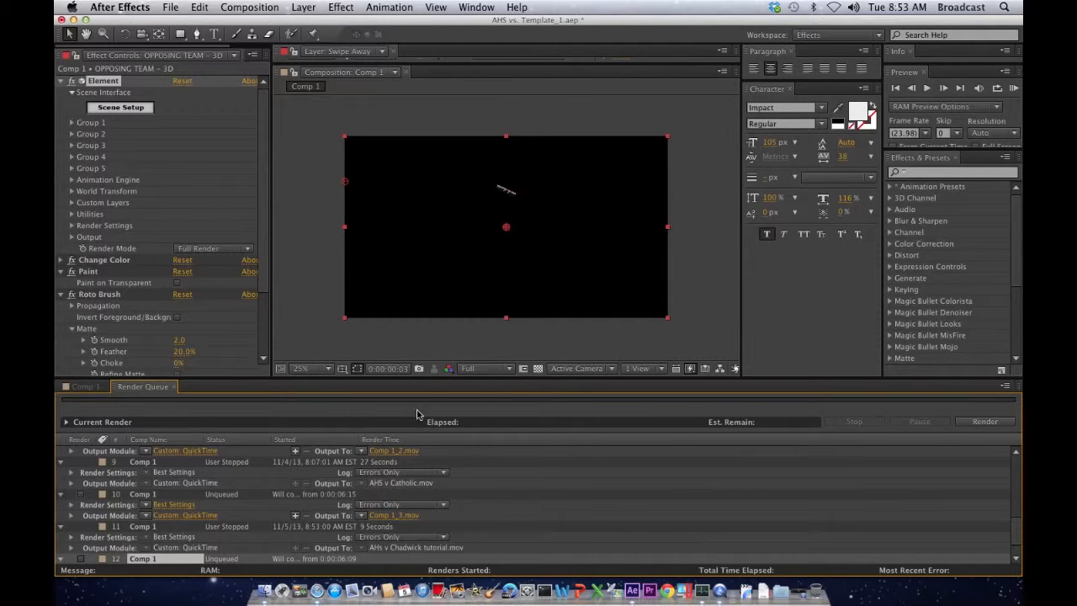
key("super+q")
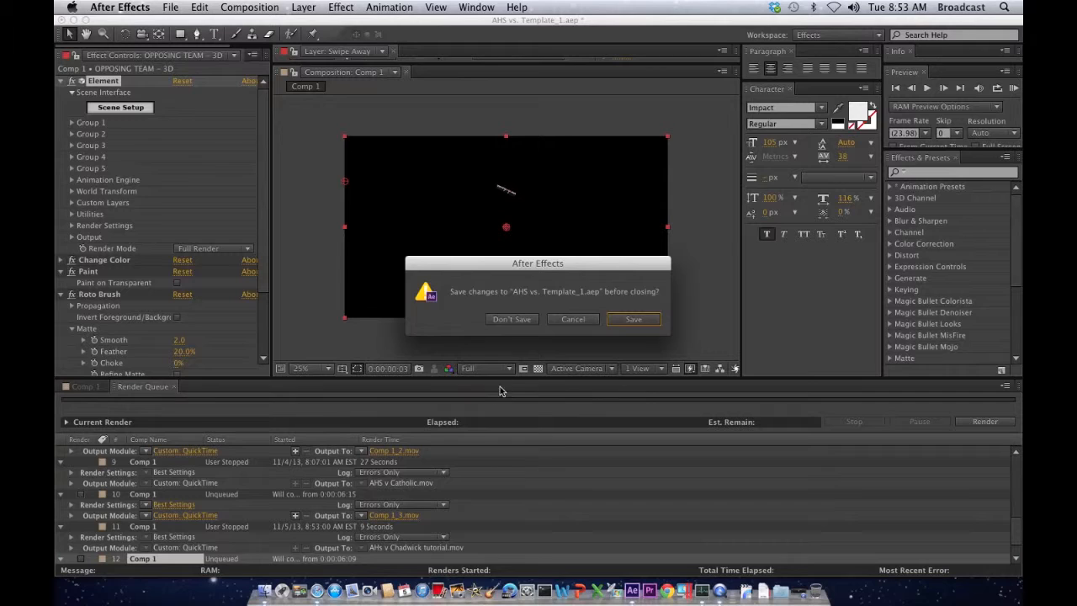
left_click(513, 319)
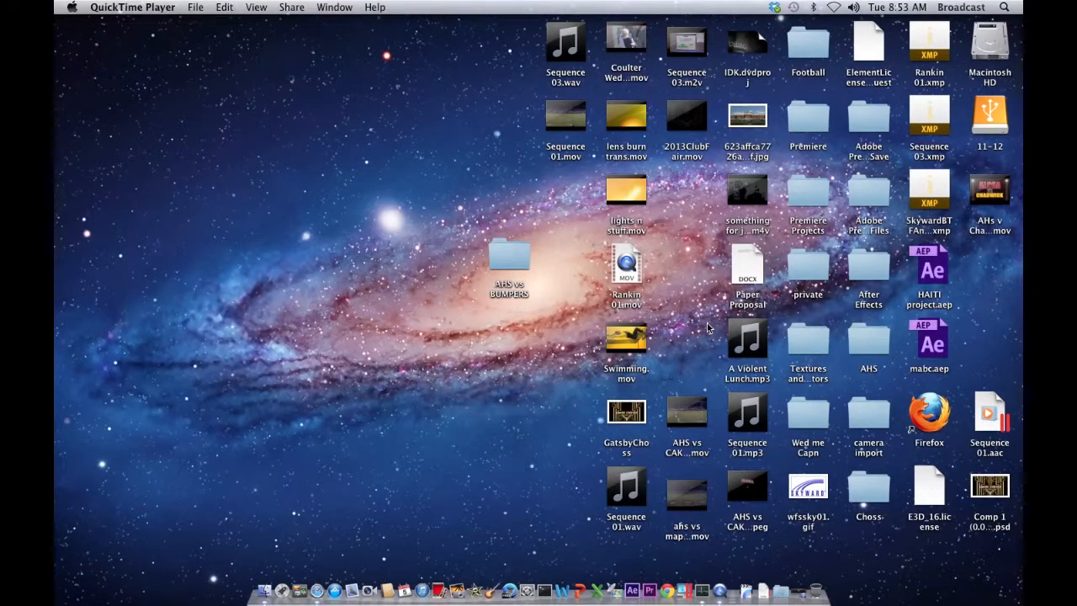
- Preview the rendered AHs v Chadwick tutorial movie from the desktop, then close the preview and deselect the file
left_click(974, 205)
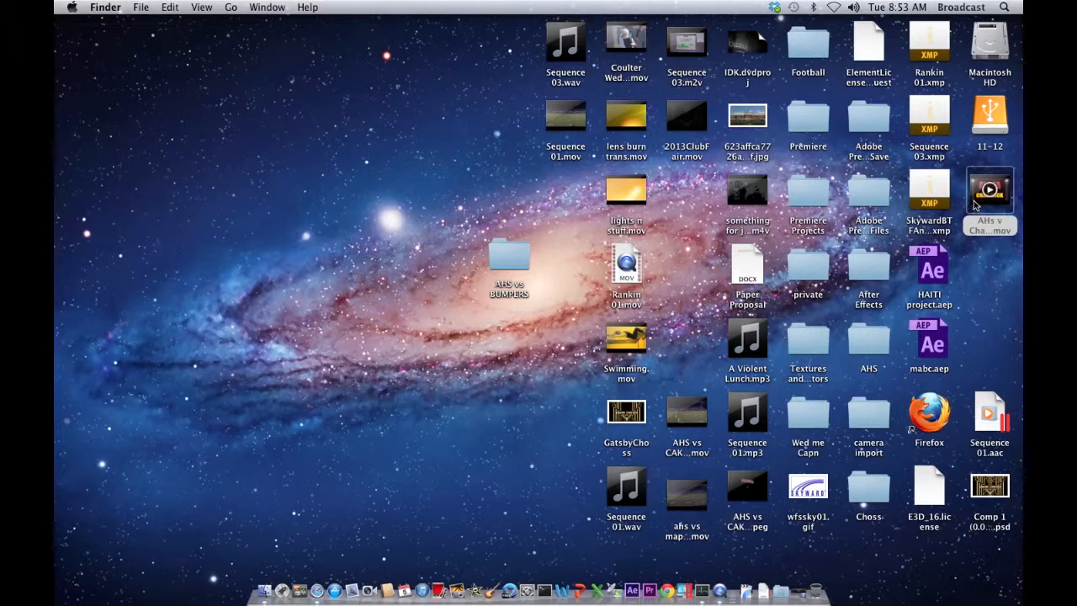
key("space")
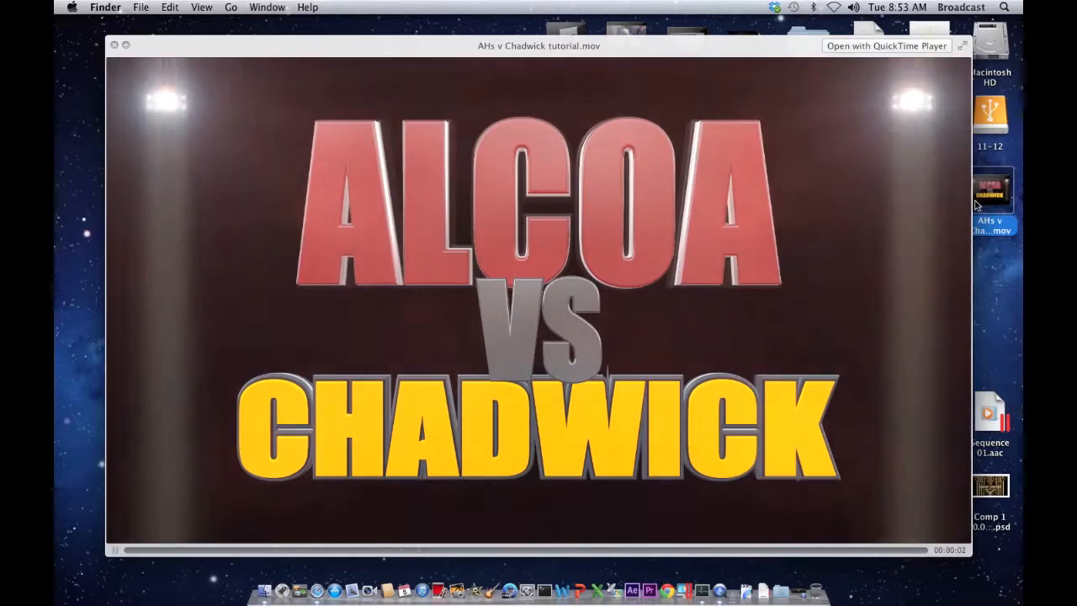
key("space")
left_click(995, 300)
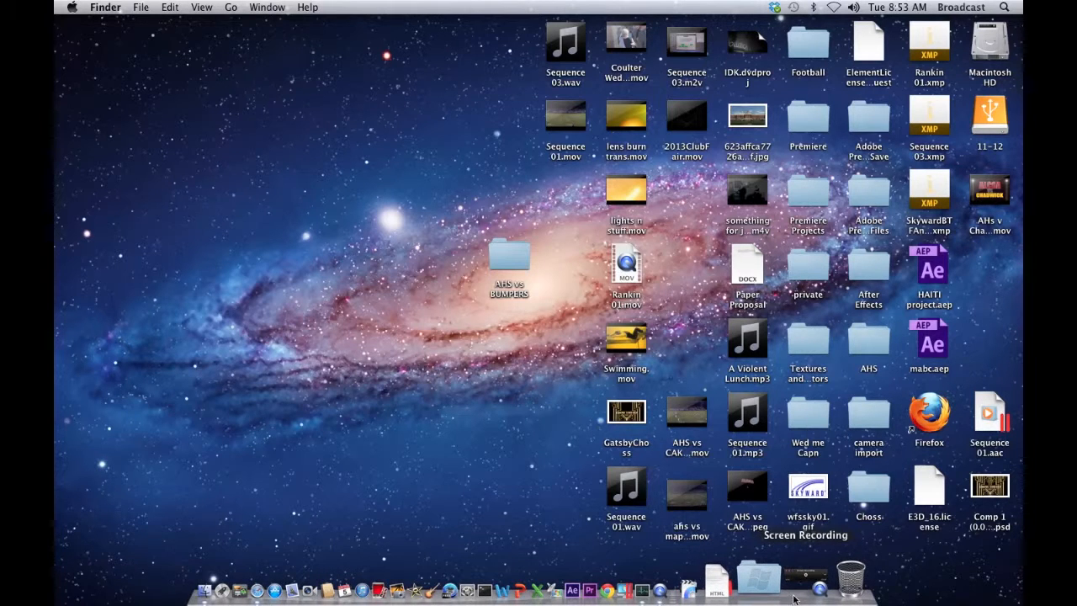
left_click(794, 596)
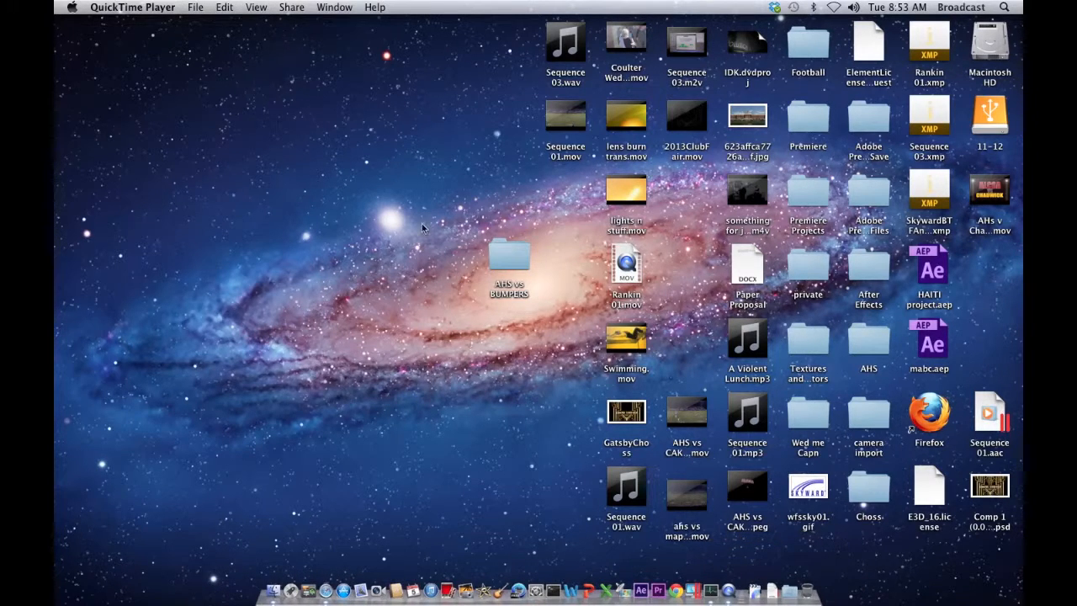